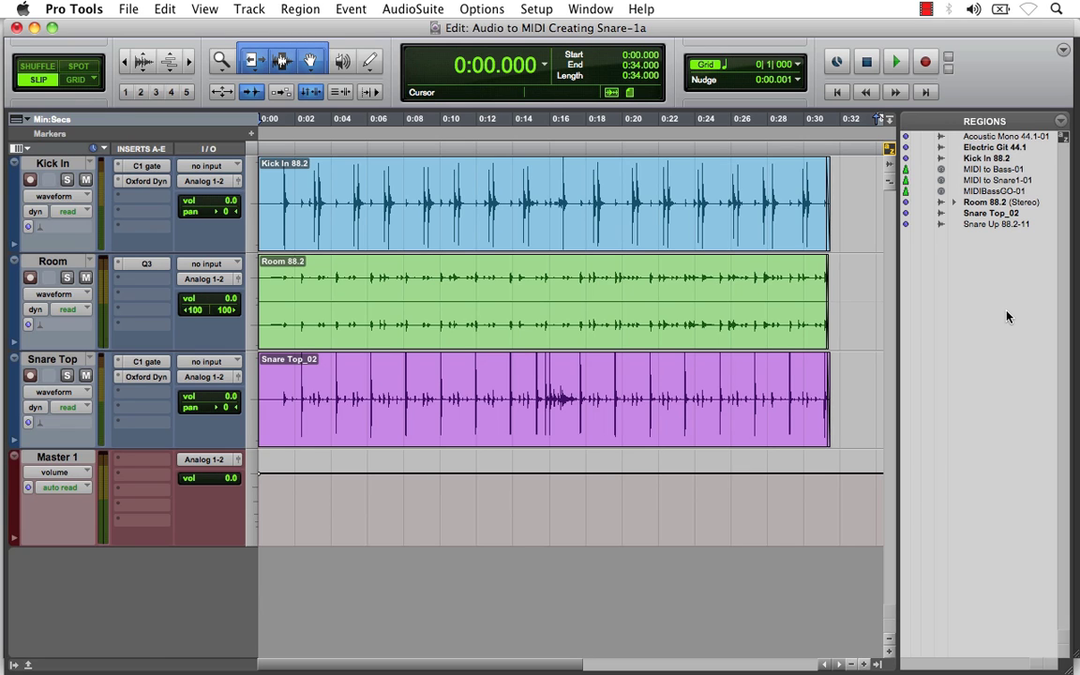
- Audition the drum session, then insert Melodyne (mono) on Snare Top's third insert slot
left_click(897, 68)
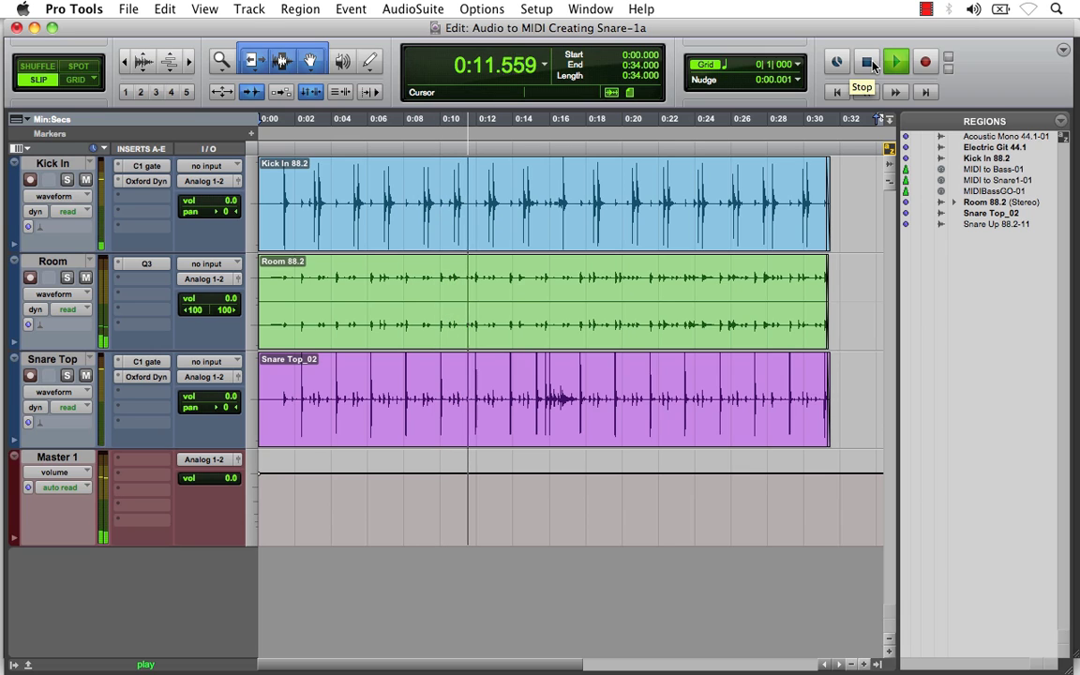
left_click(869, 62)
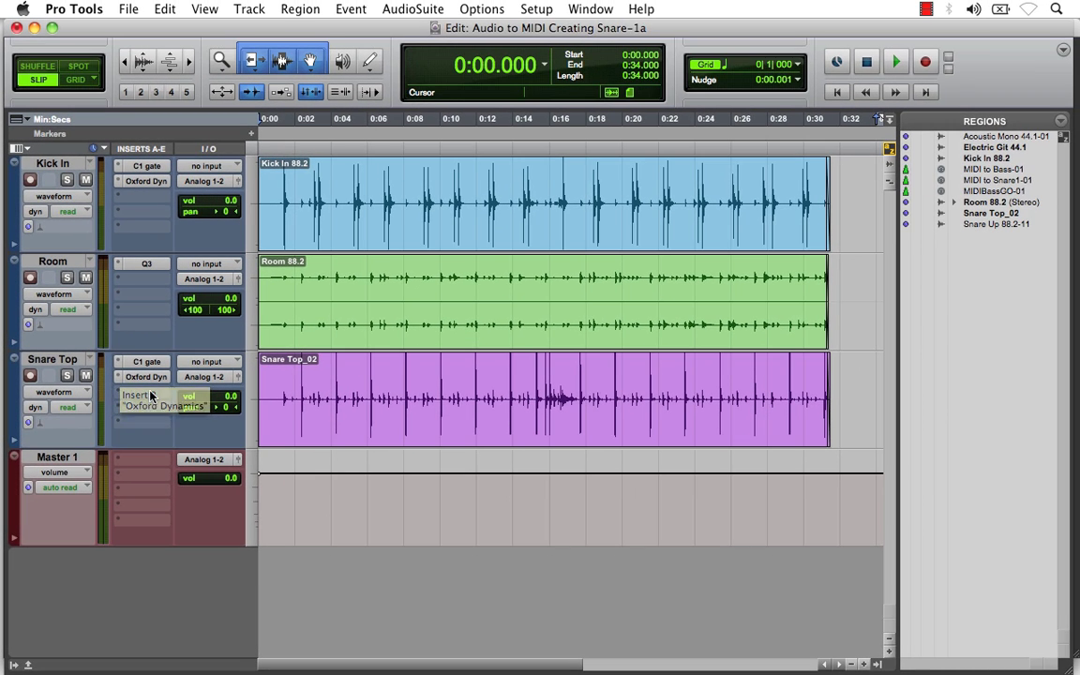
left_click(166, 364)
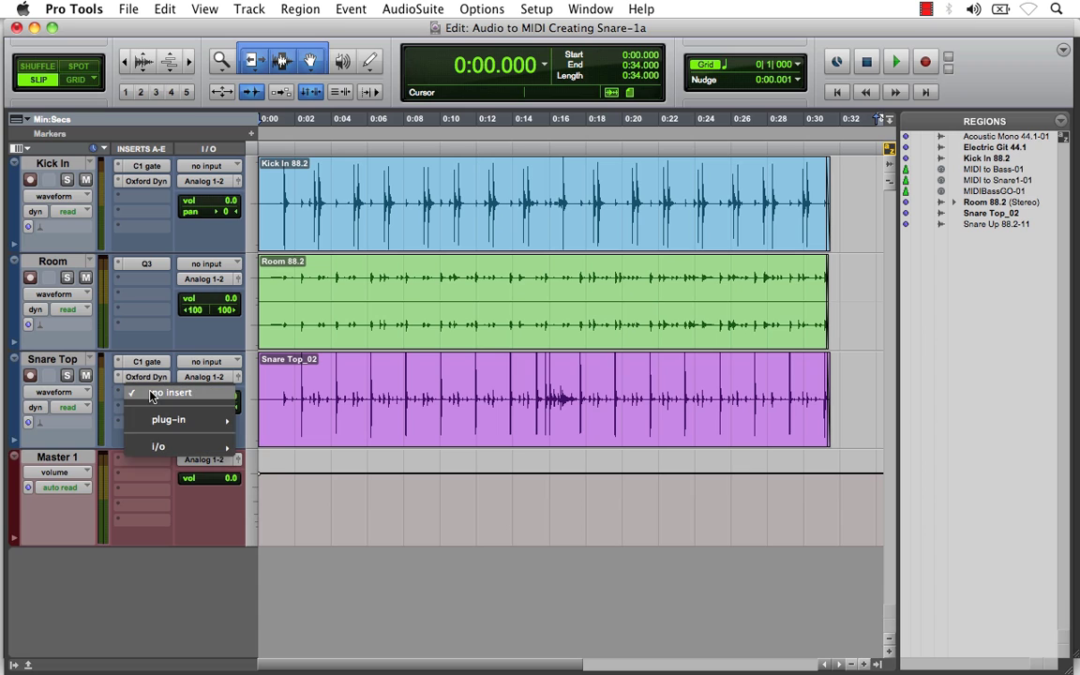
mouse_move(178, 420)
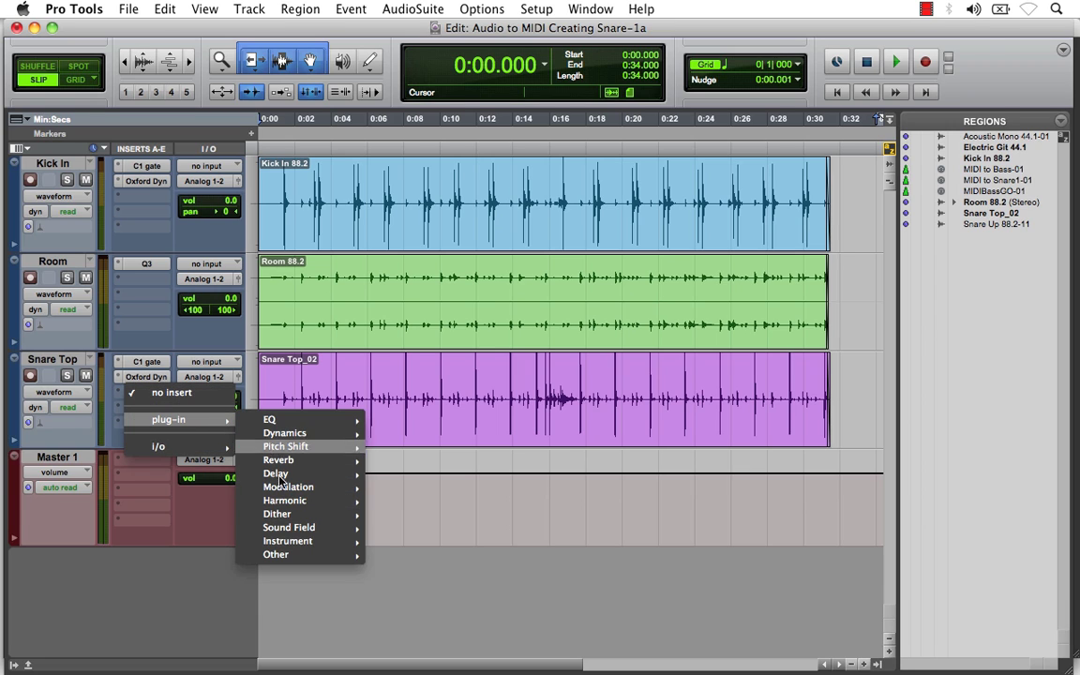
mouse_move(349, 555)
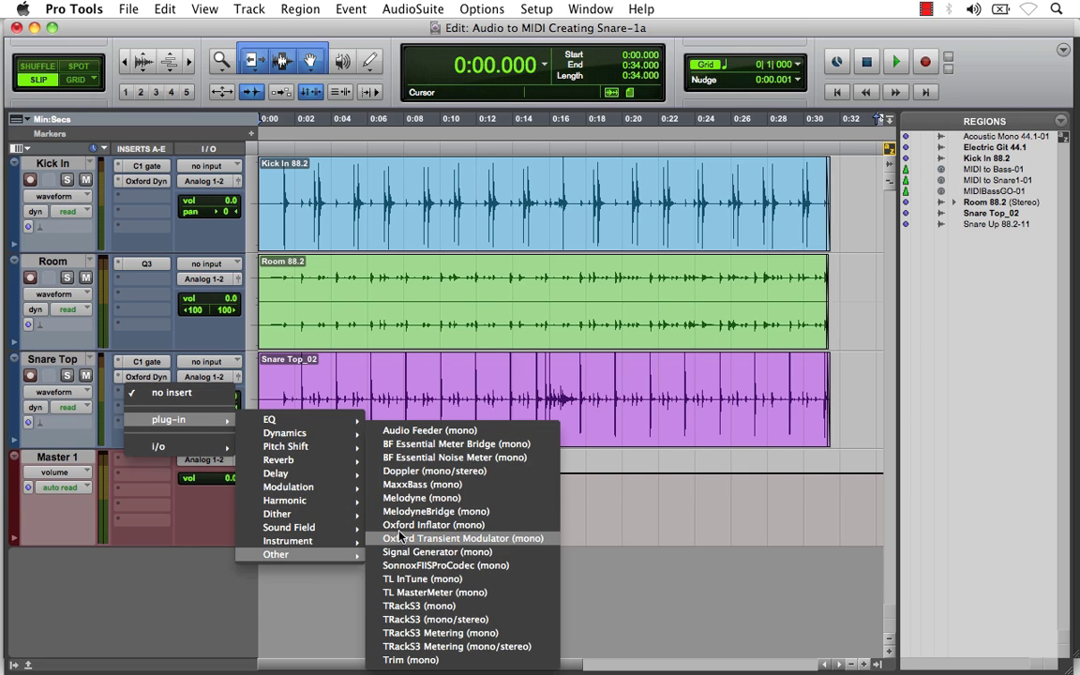
left_click(411, 499)
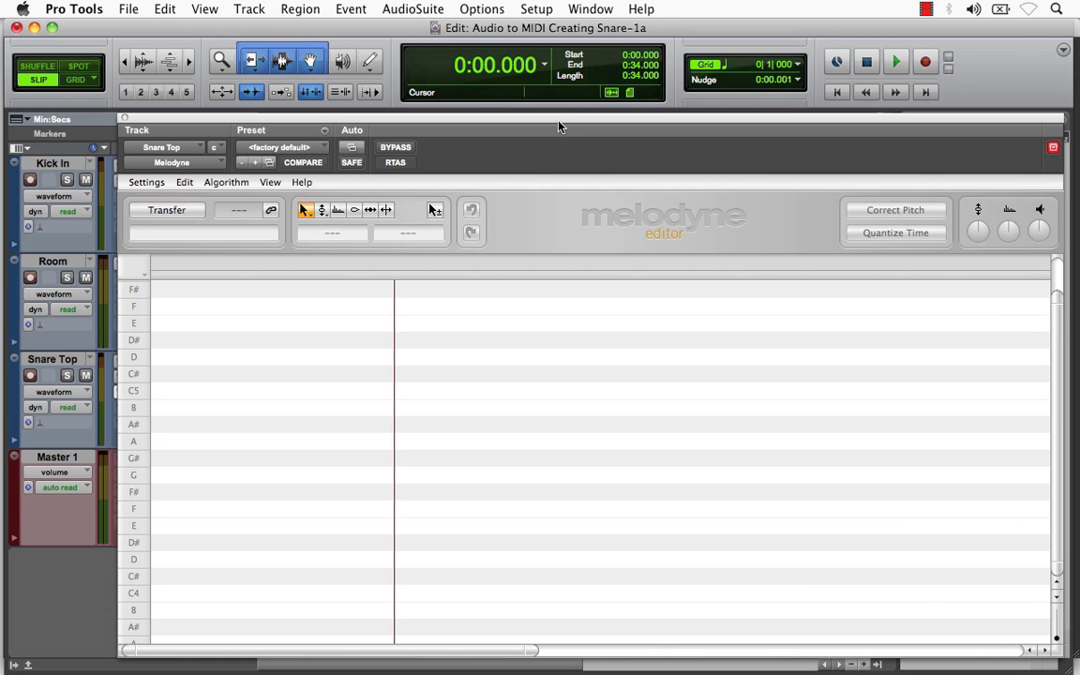
- Arm Melodyne's Transfer and play Snare Top from zero until every snare hit is captured
left_click(174, 210)
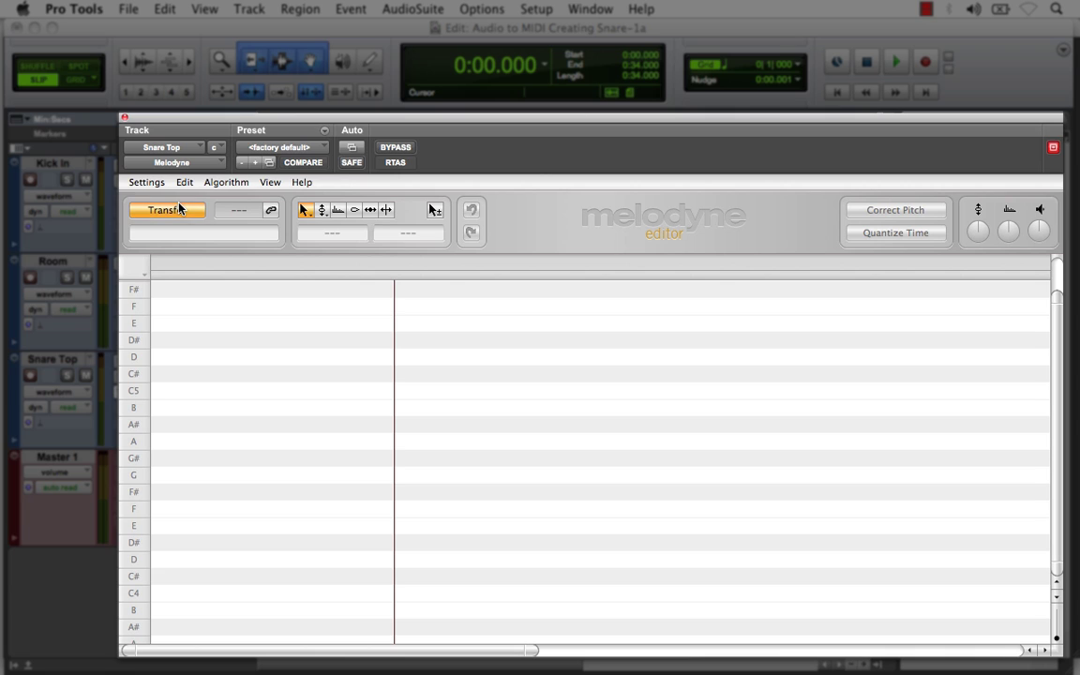
left_click(749, 91)
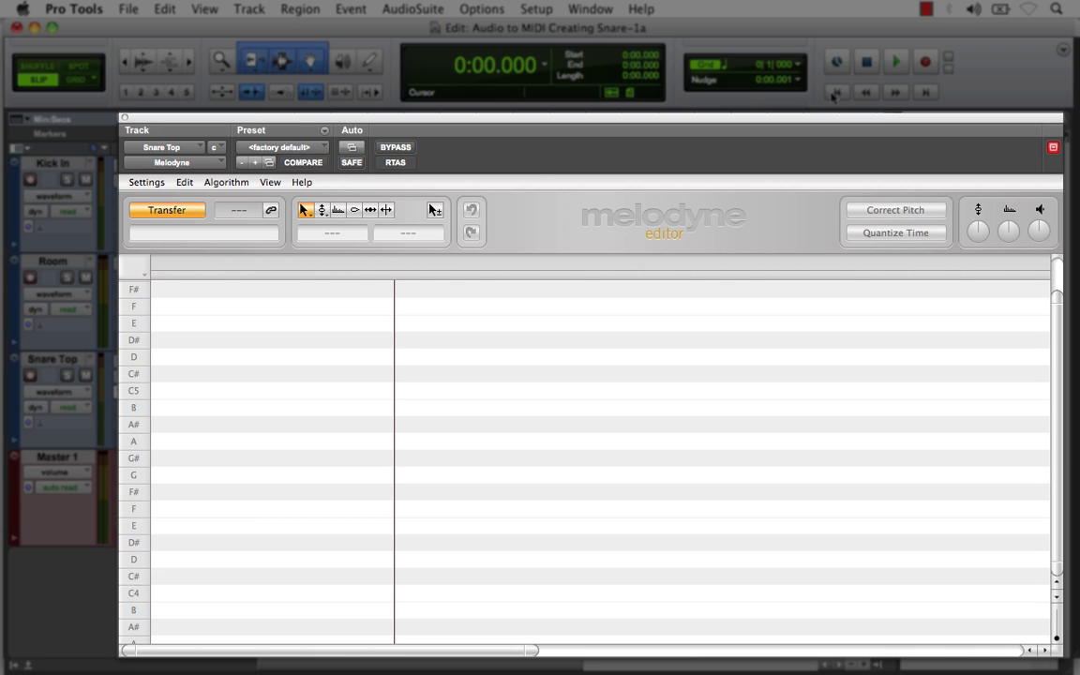
left_click(898, 62)
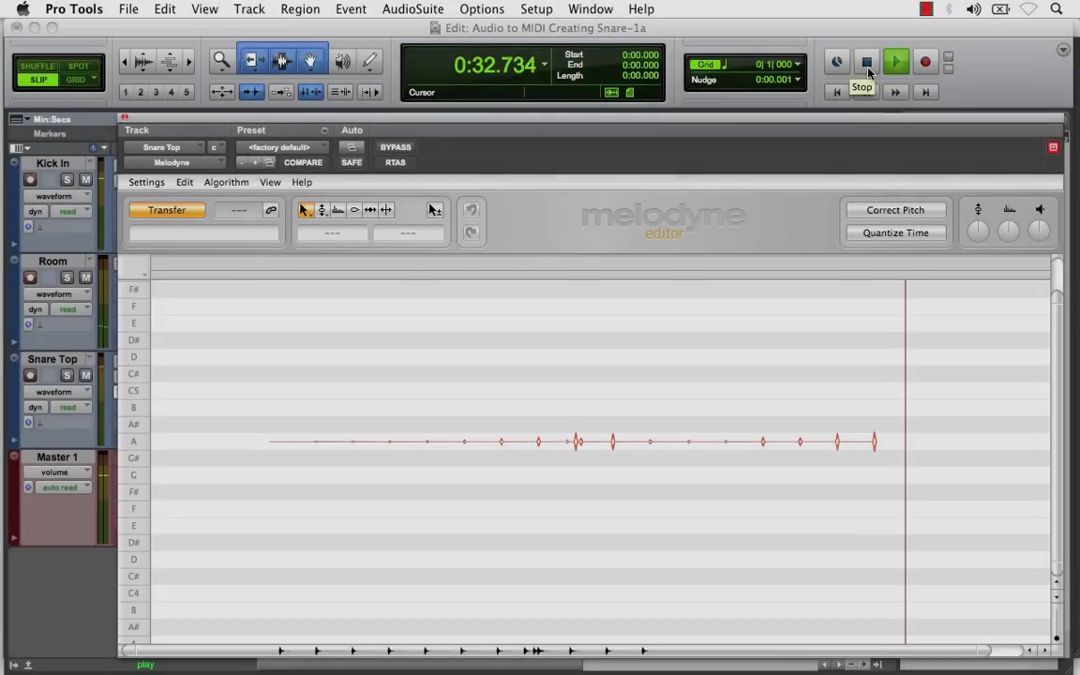
left_click(868, 66)
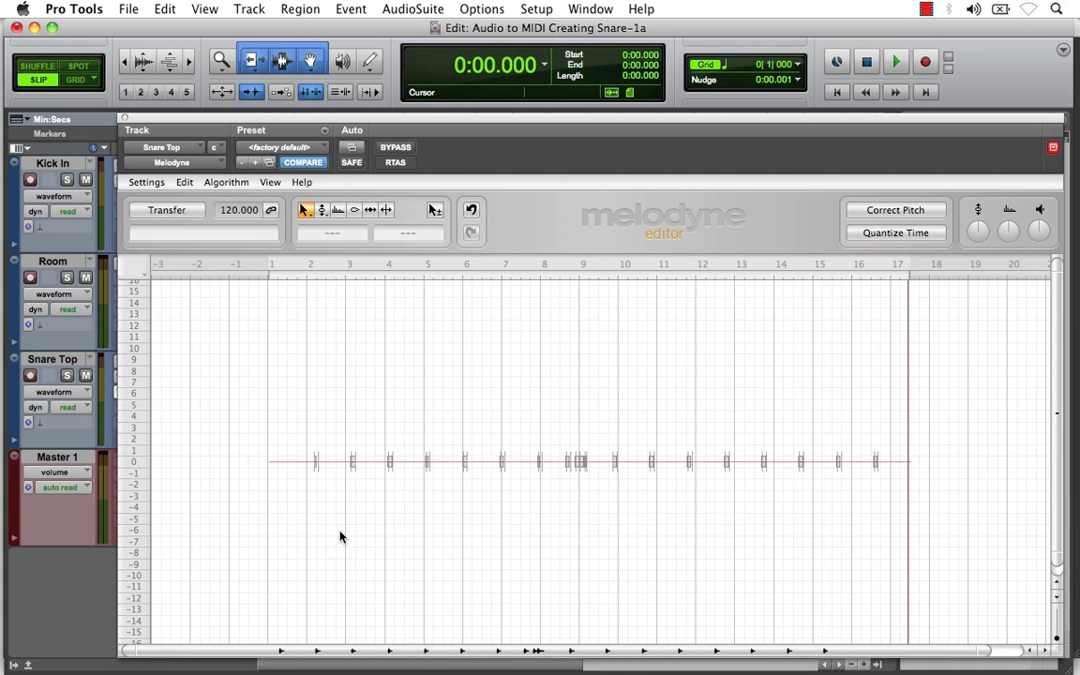
- Zoom in on the snare blobs and cycle through Pitch, Formant, Amplitude and Timing tools back to Main
left_click_drag(347, 453, 536, 463)
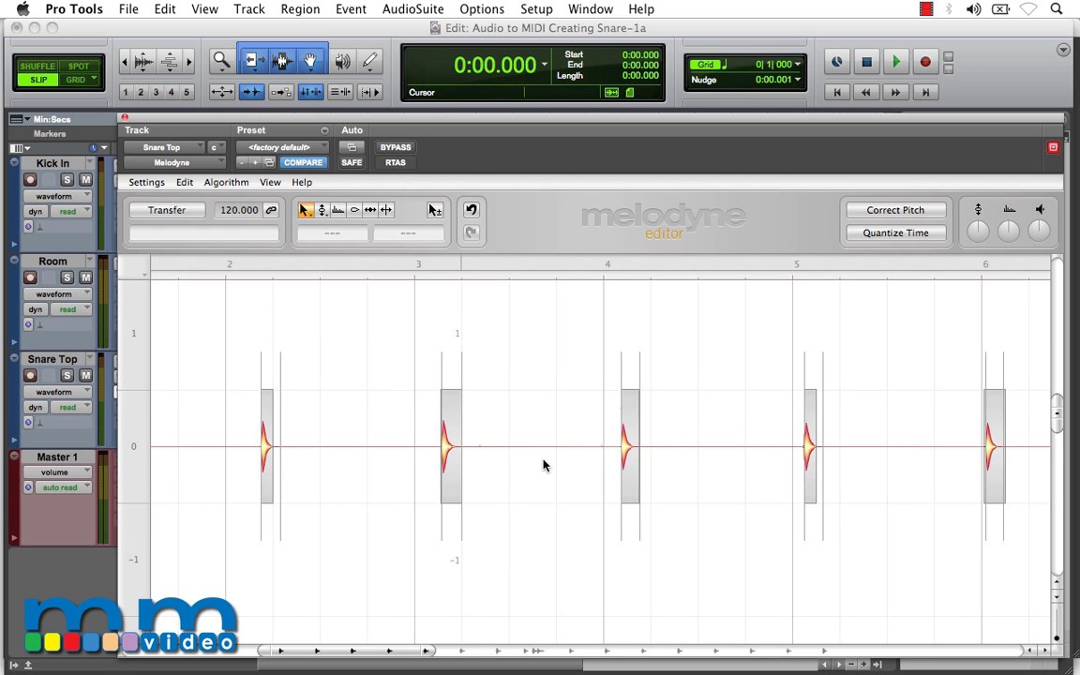
left_click(320, 211)
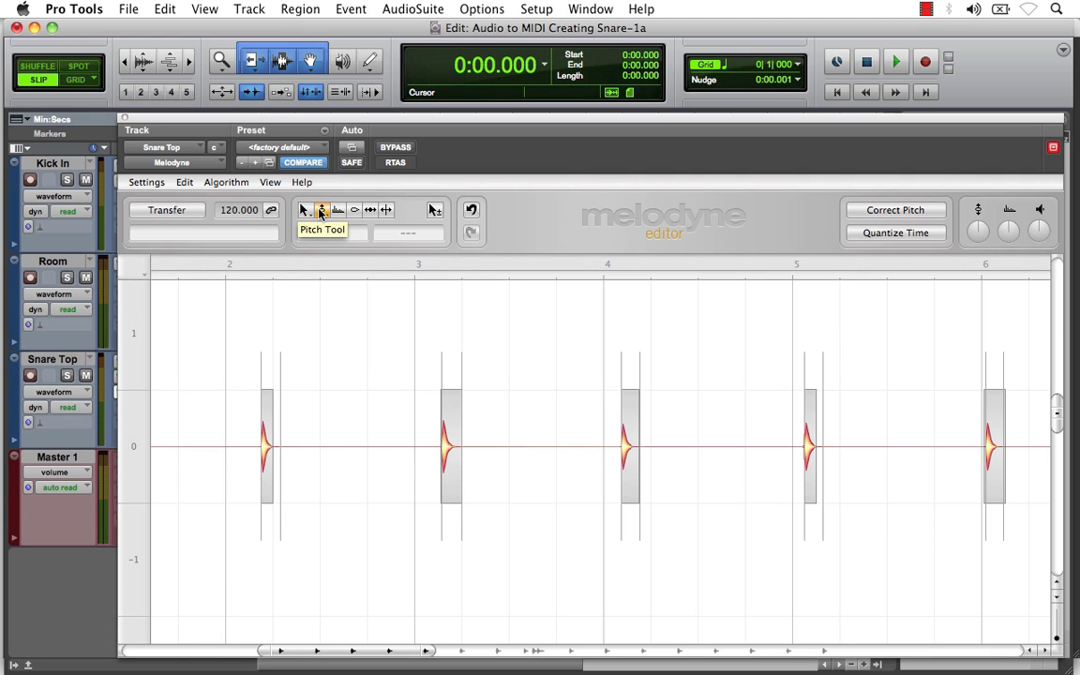
left_click(337, 211)
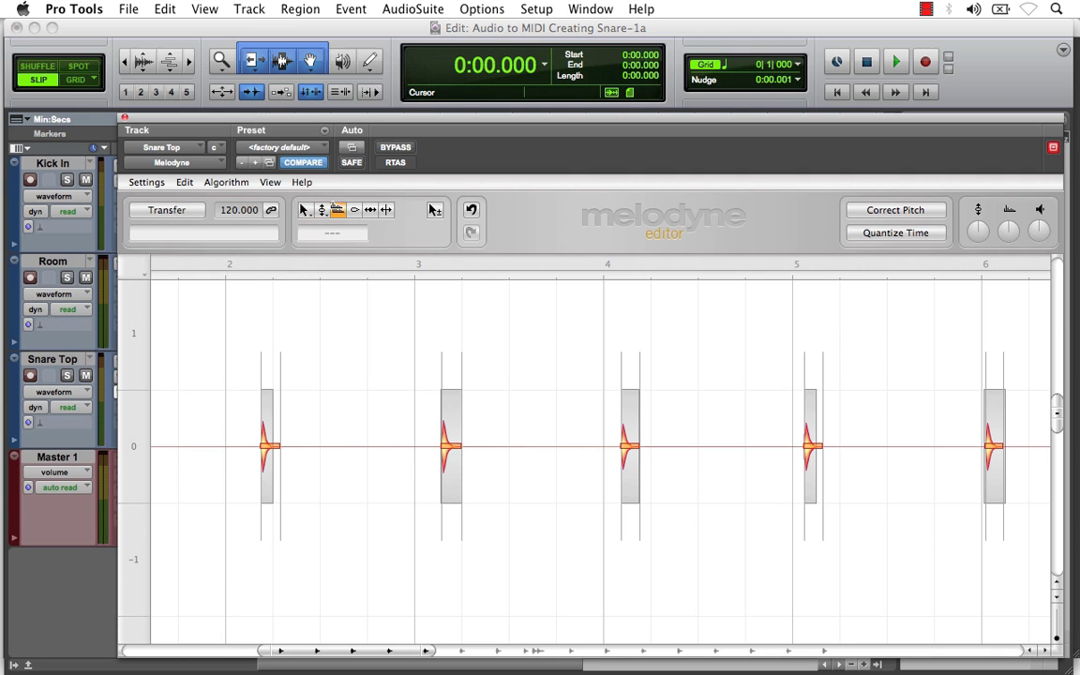
left_click(355, 210)
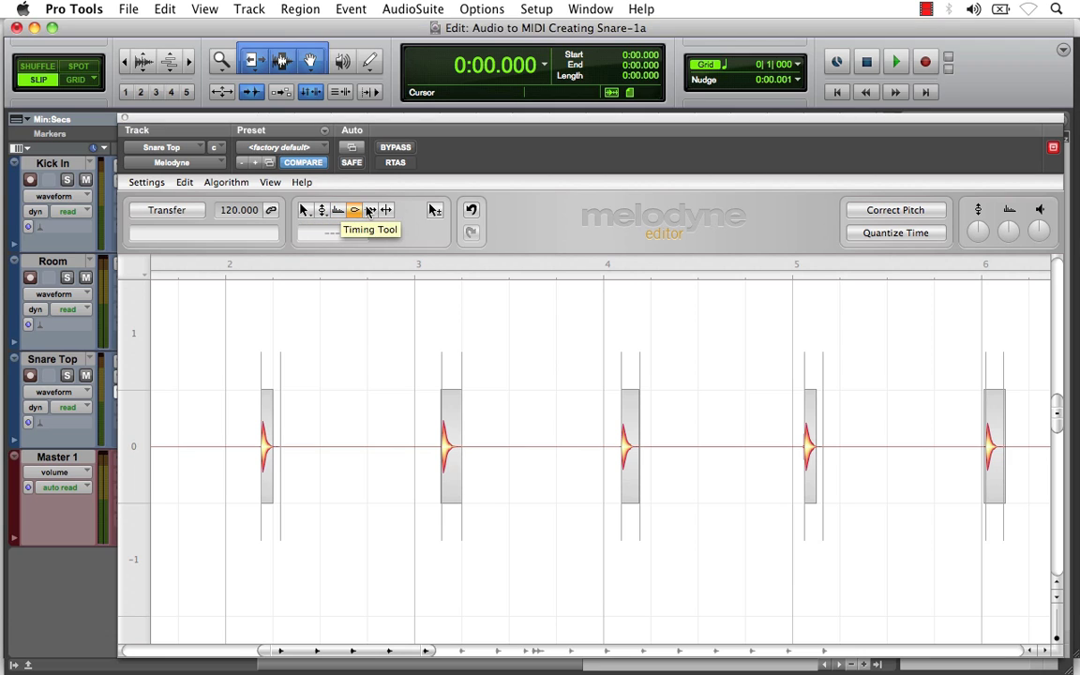
left_click(371, 210)
left_click(305, 210)
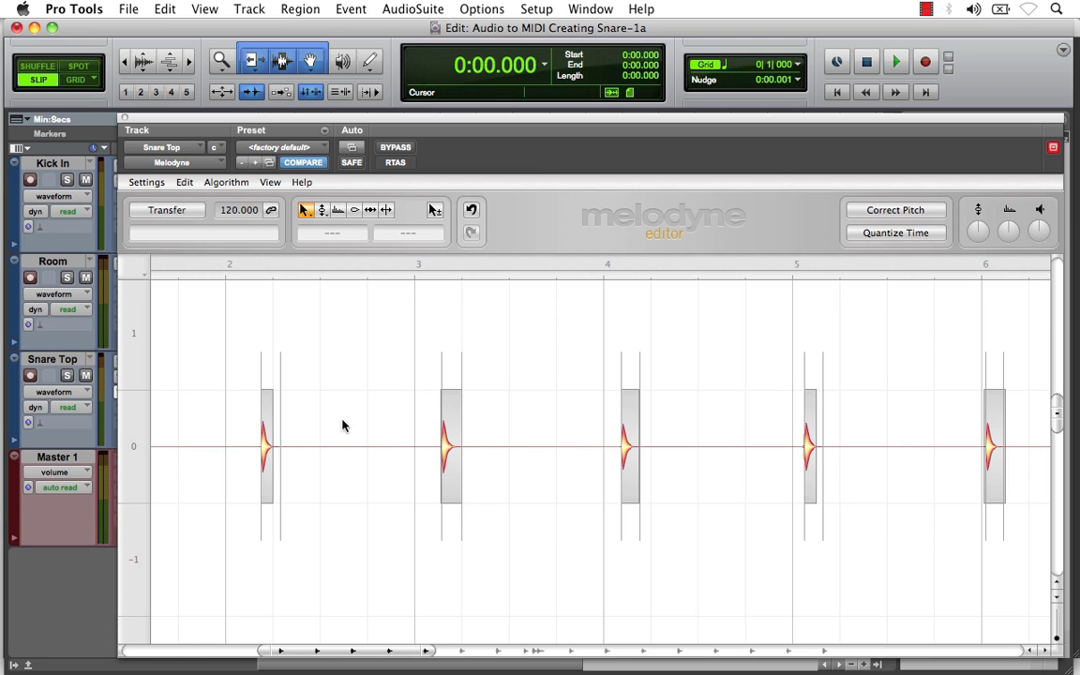
- Use Melodyne's Settings > Save as MIDI to save the notes as MIDISnare1.mid
left_click(142, 182)
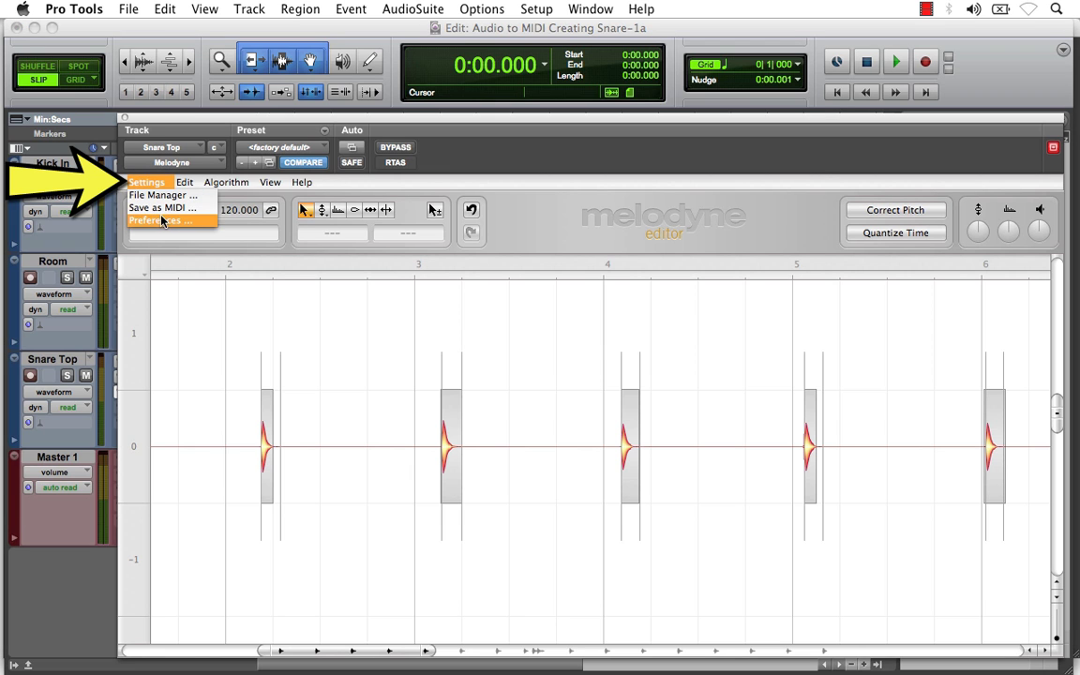
left_click(160, 207)
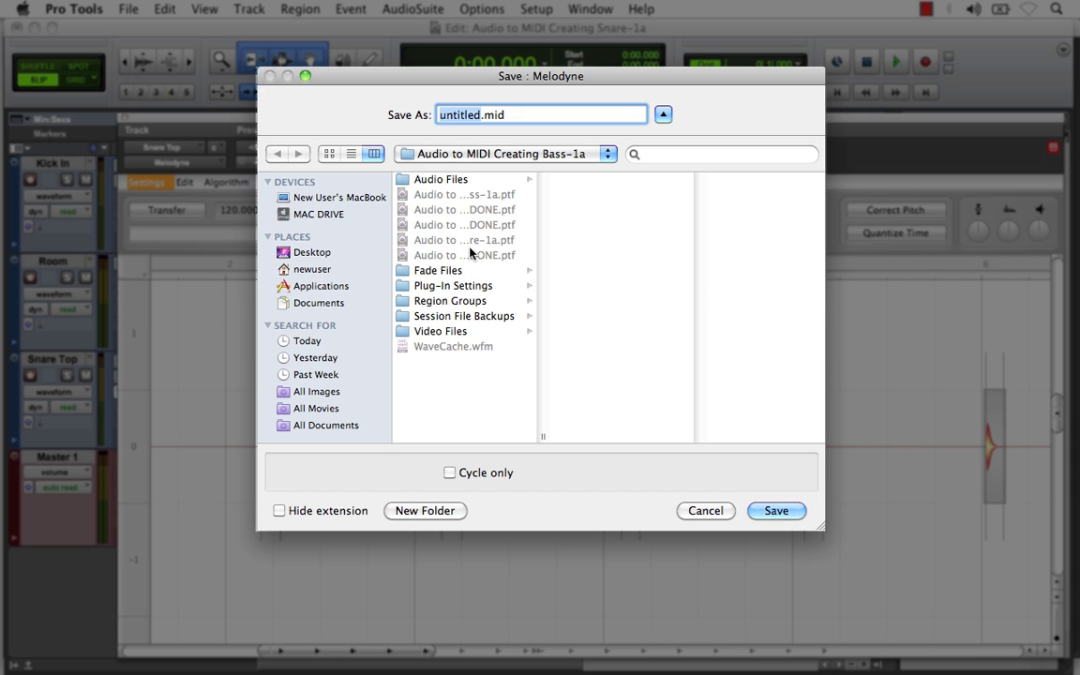
type("MIDI")
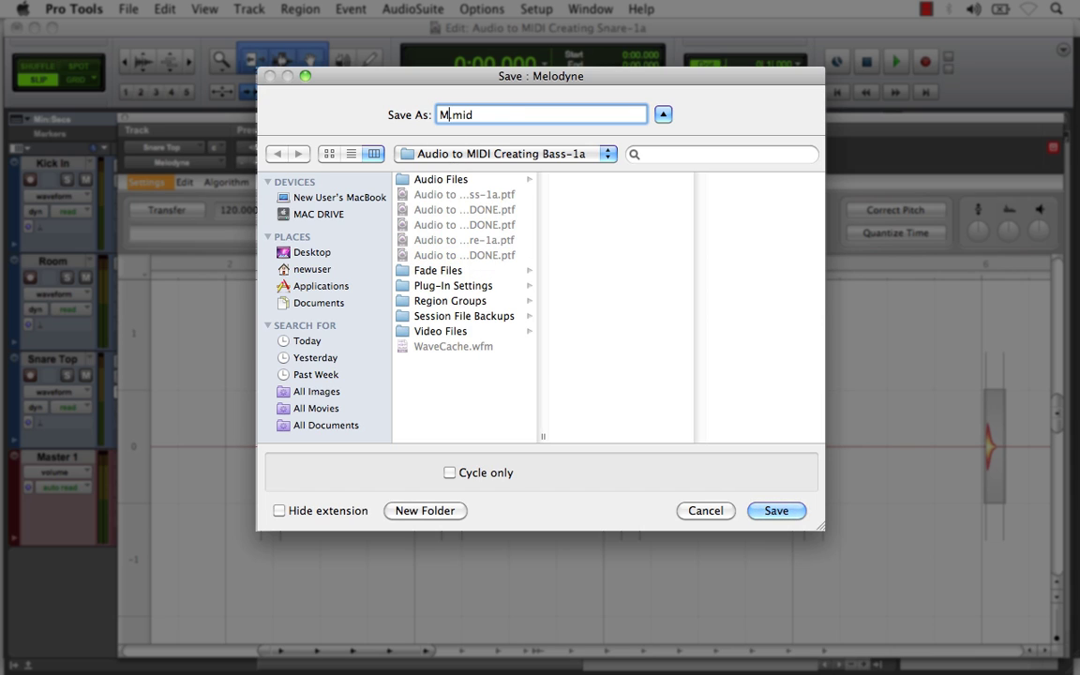
type("Snare1")
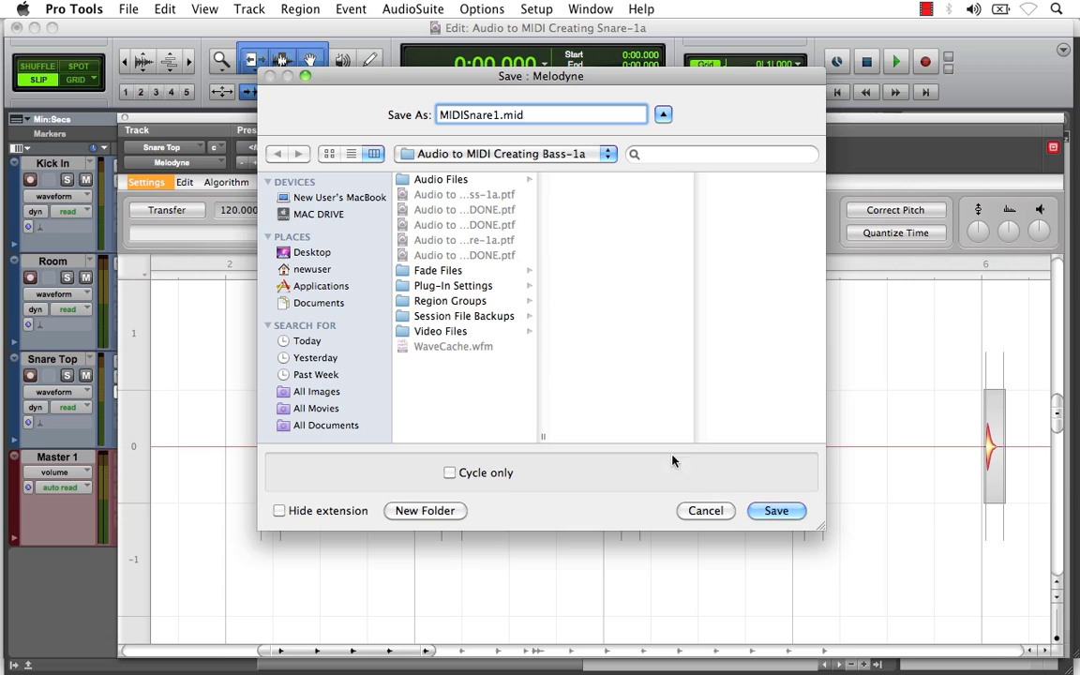
left_click(776, 510)
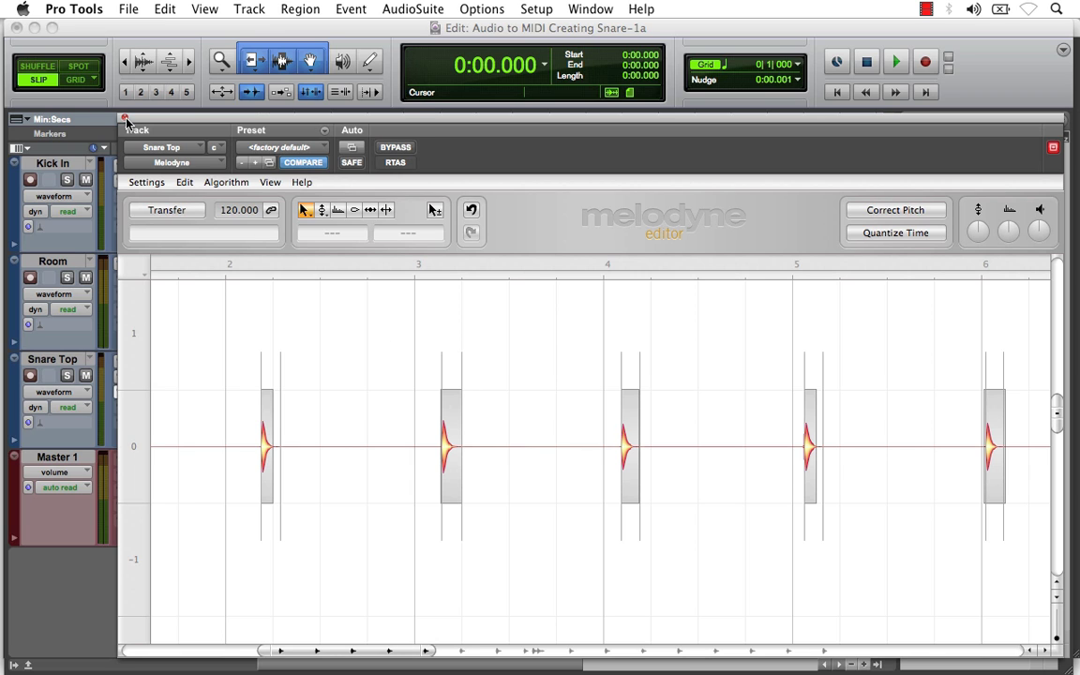
- Close Melodyne and create a new mono instrument track
left_click(125, 119)
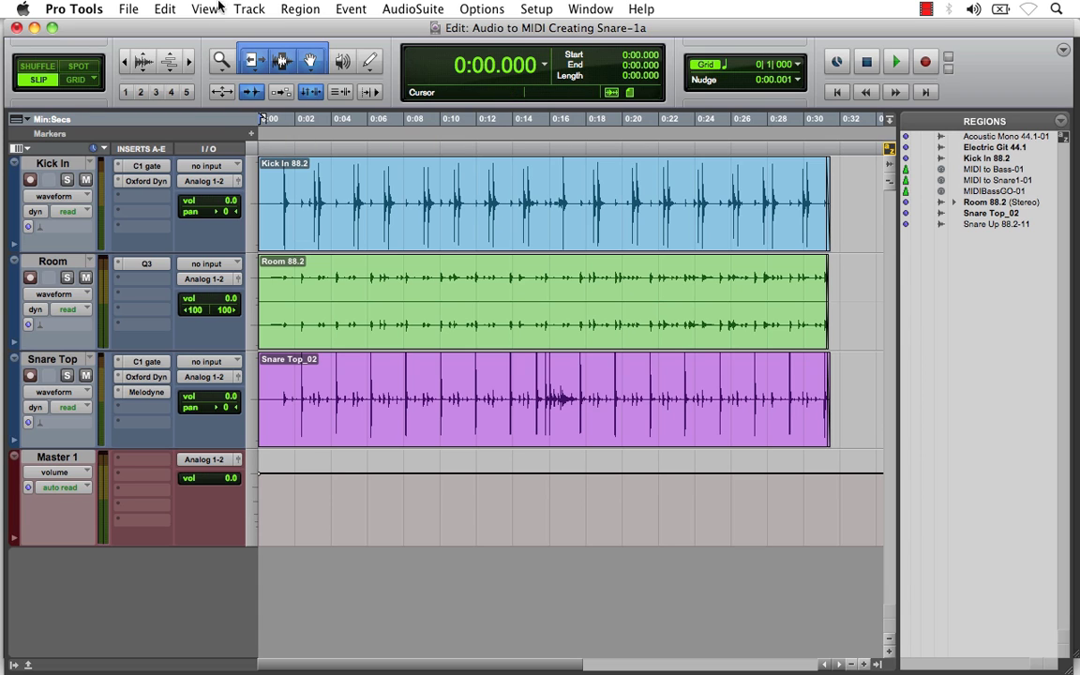
left_click(249, 8)
left_click(261, 29)
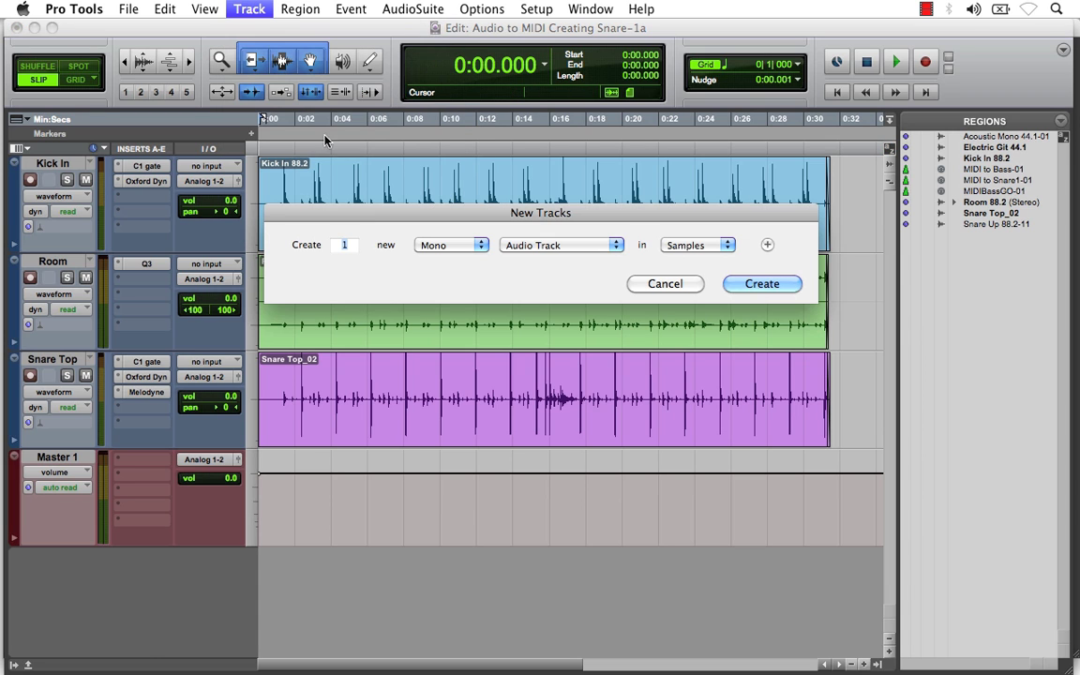
left_click(520, 247)
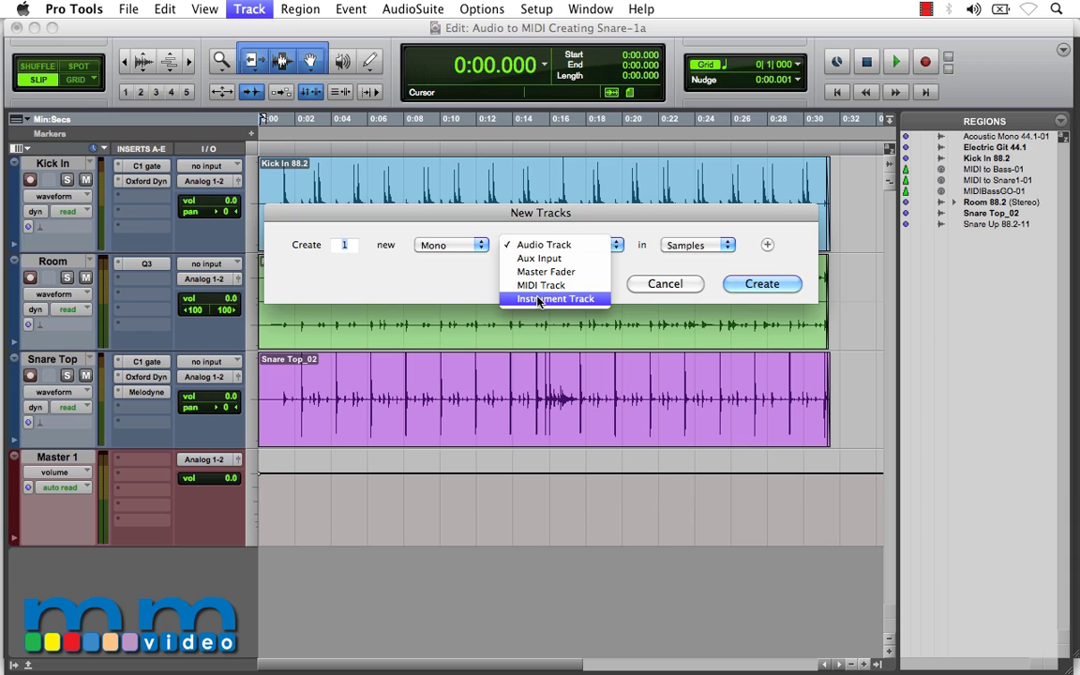
left_click(540, 300)
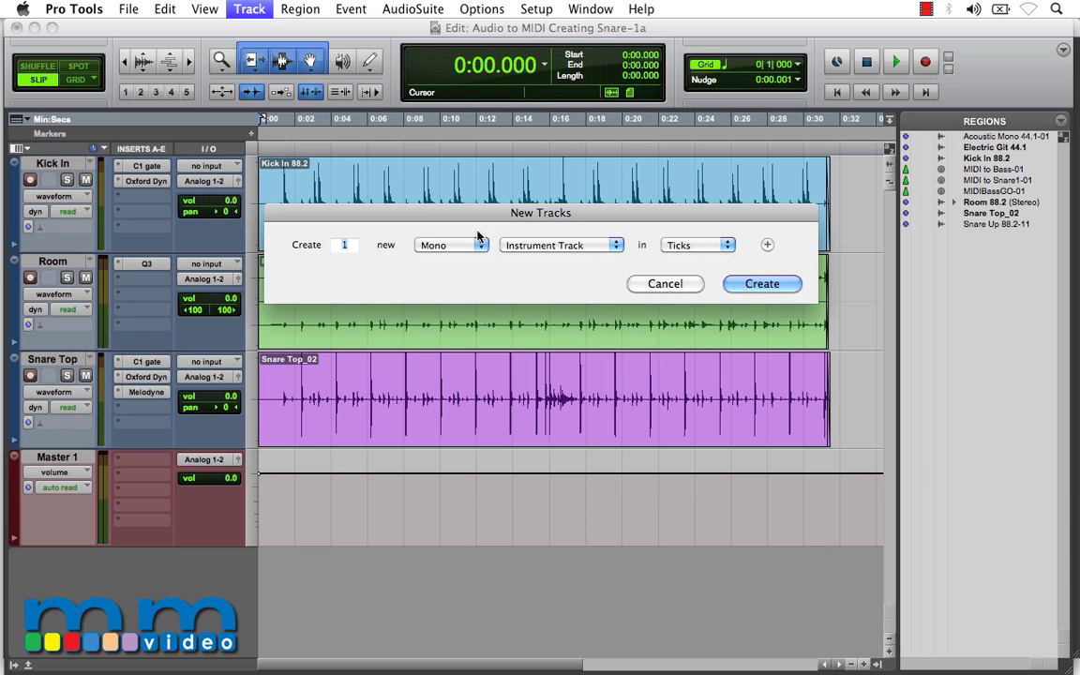
left_click(747, 283)
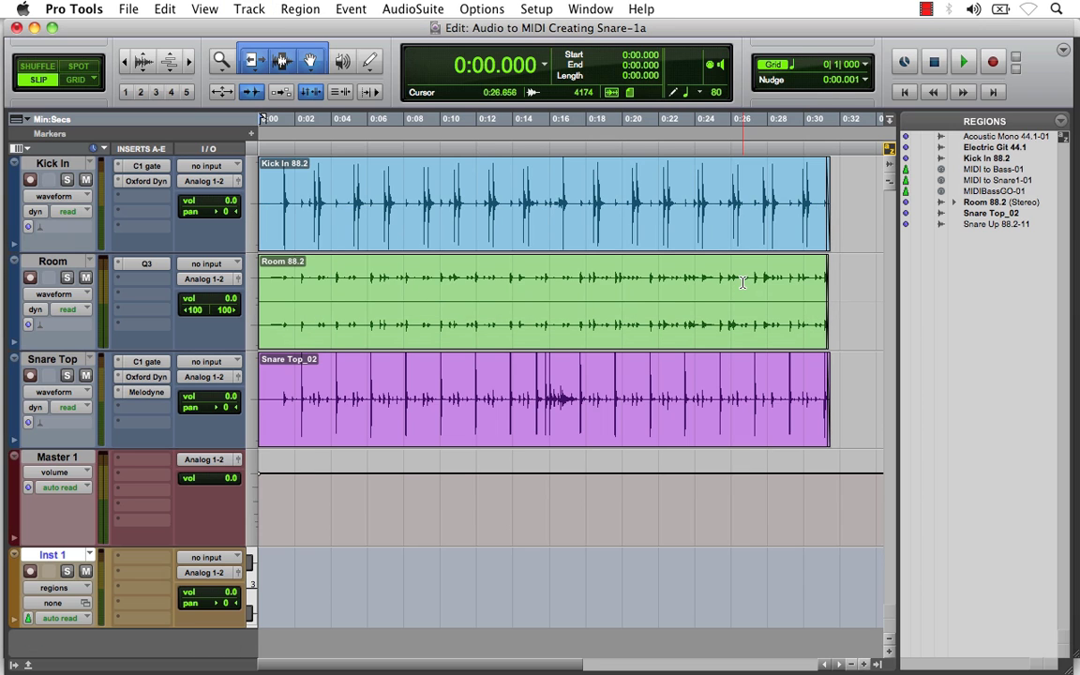
- Move the new track above Master 1 and rename it MIDISnare
left_click_drag(59, 553, 77, 464)
double_click(66, 463)
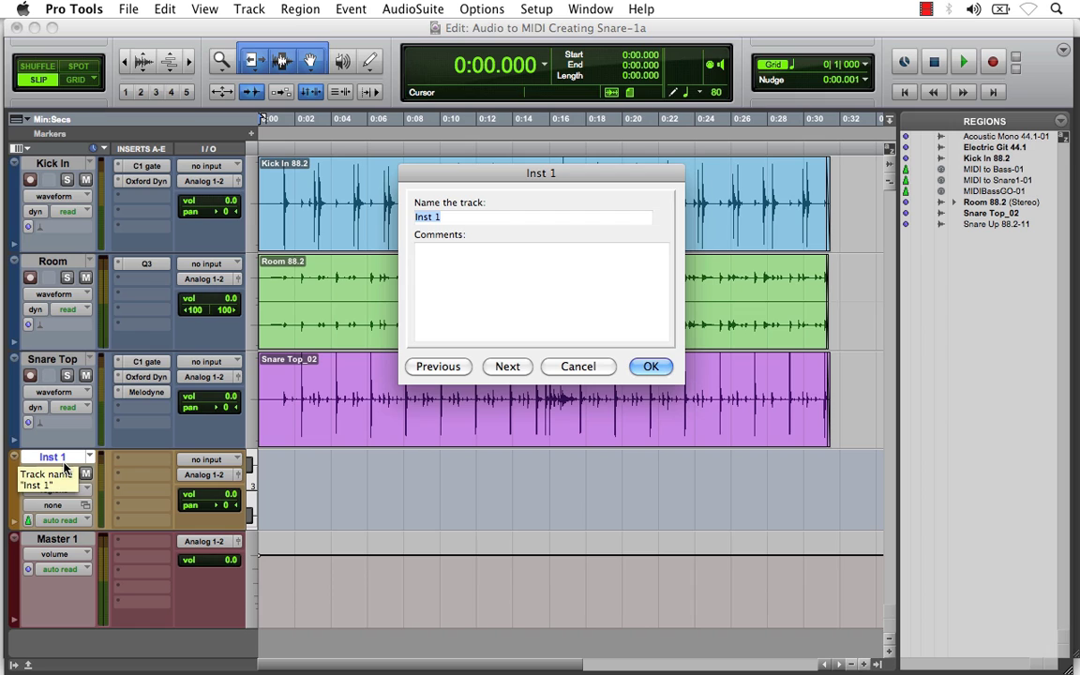
type("MIDI")
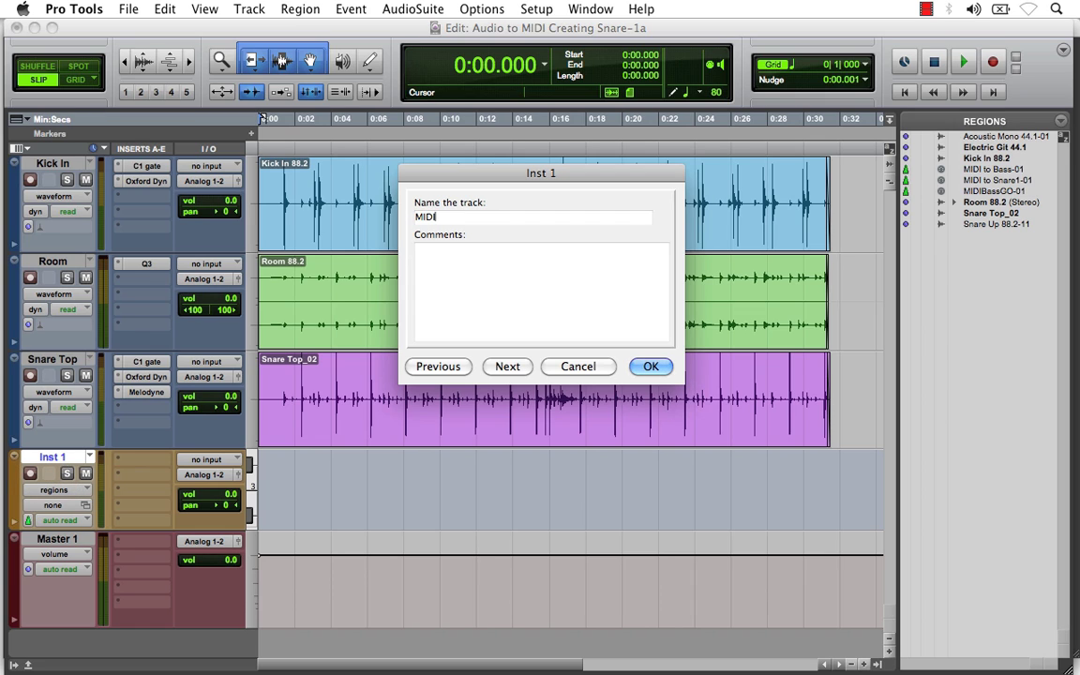
type("Snare")
key("Return")
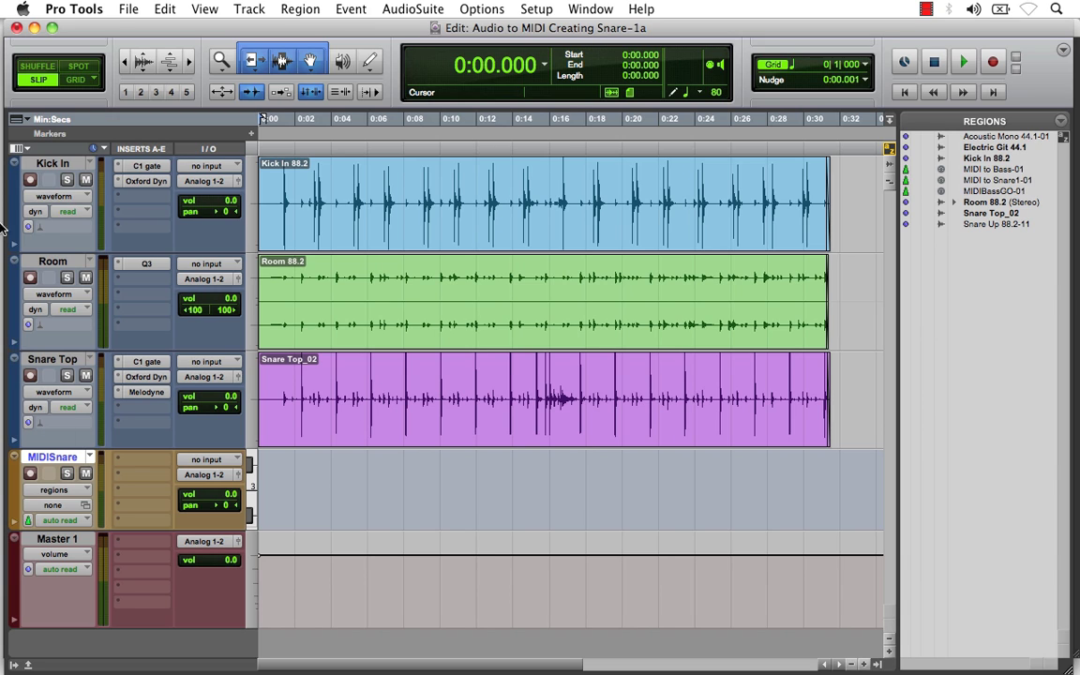
- Import MIDISnare1.mid through File > Import > MIDI with the Region List as destination
left_click(127, 9)
mouse_move(241, 245)
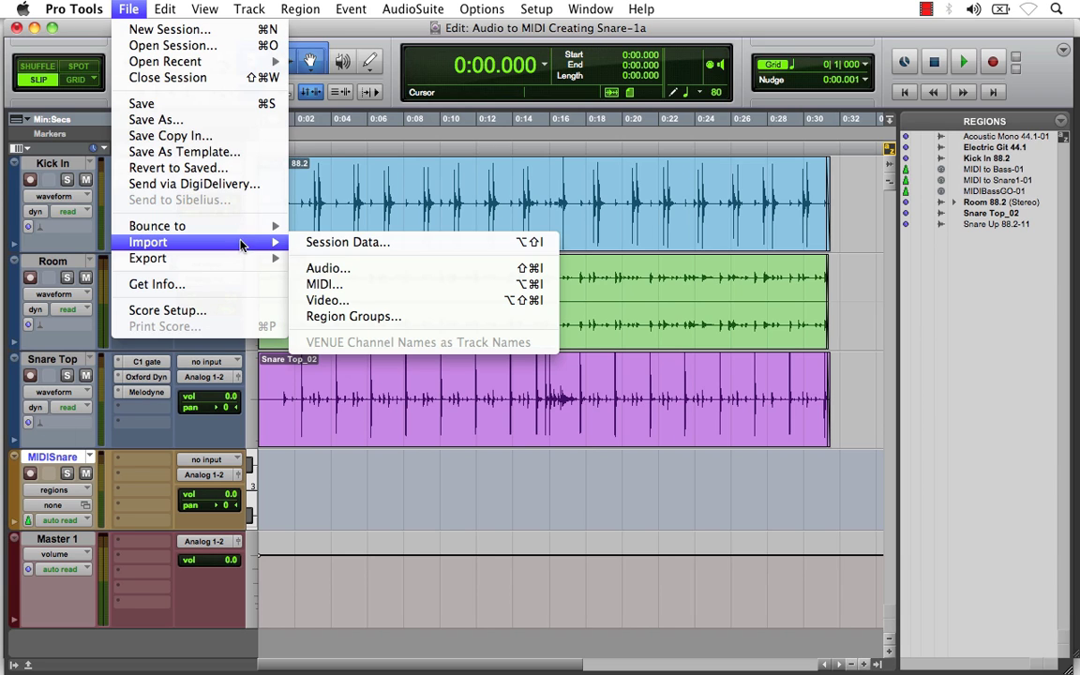
left_click(326, 283)
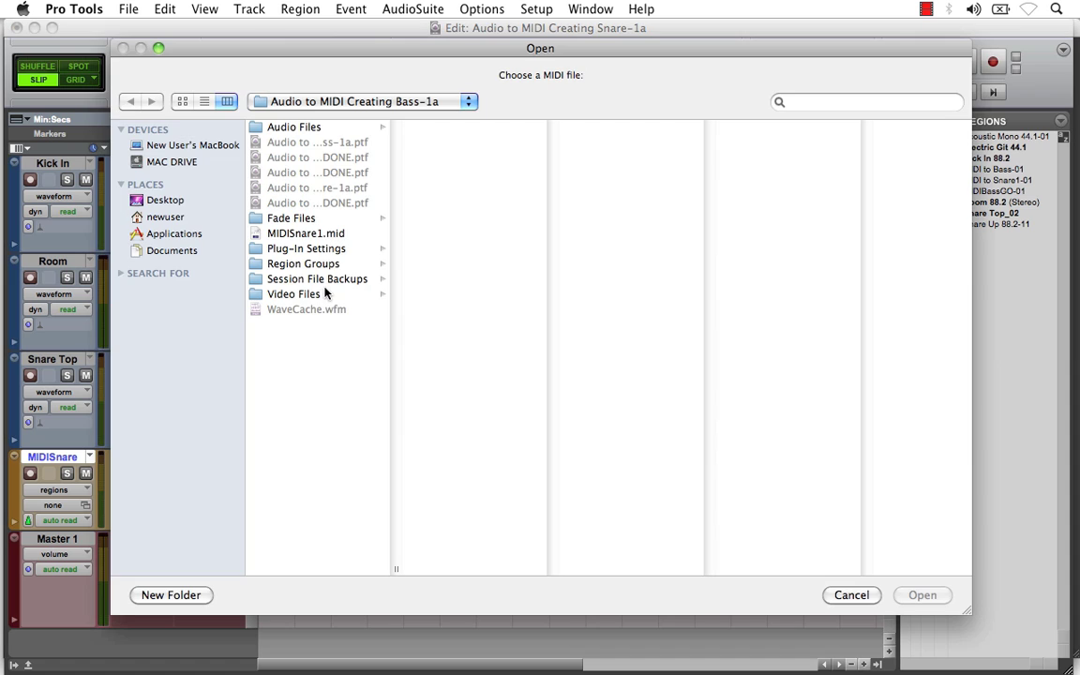
left_click(309, 235)
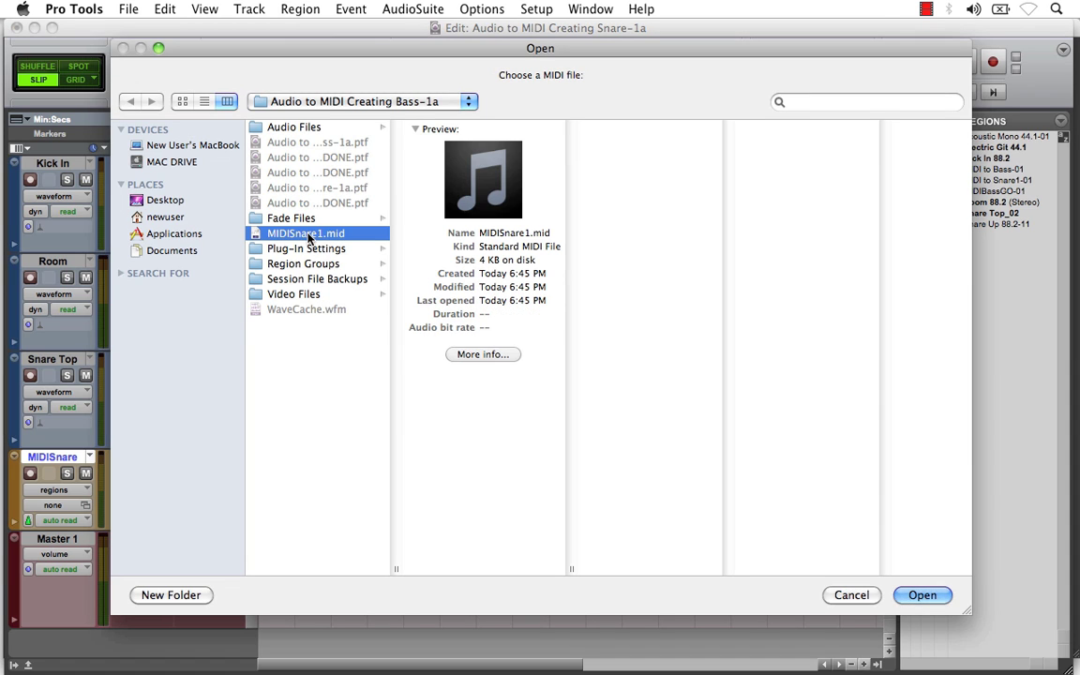
left_click(919, 595)
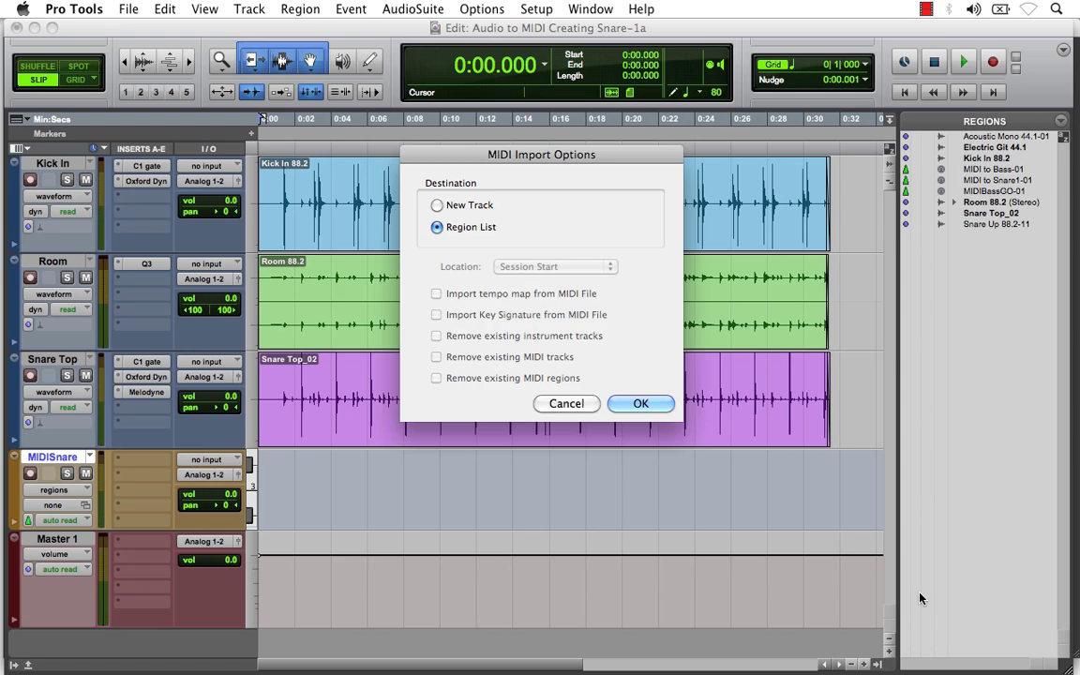
left_click(670, 410)
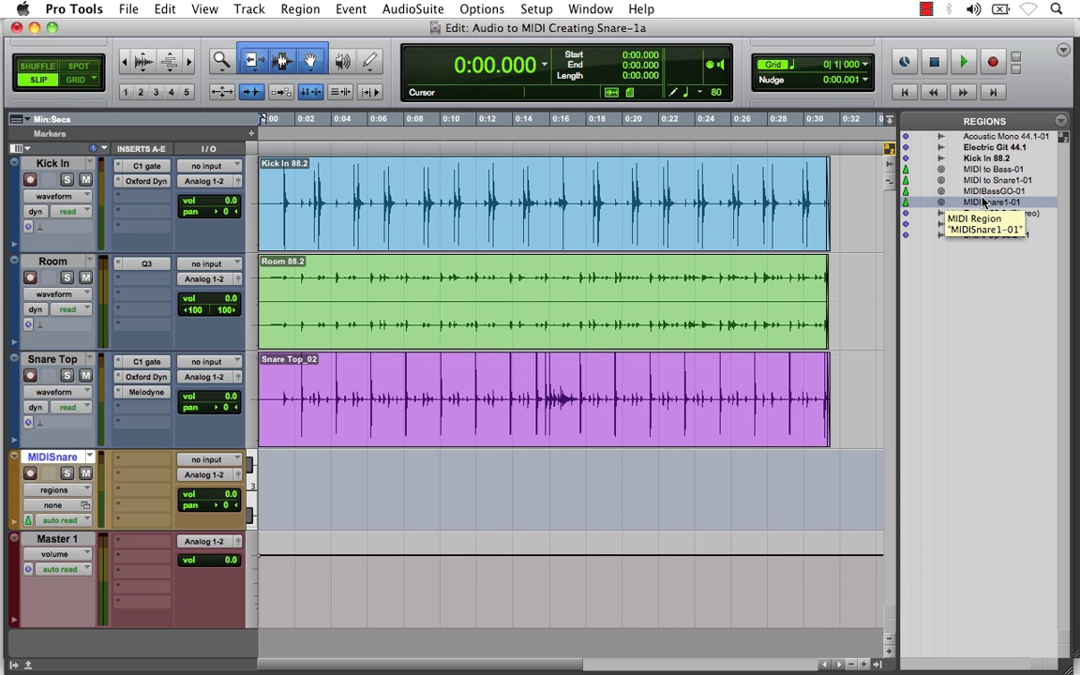
- Drag the MIDISnare1-01 region from the Regions list to the start of the MIDISnare track
left_click_drag(982, 206, 743, 280)
left_click_drag(484, 459, 251, 511)
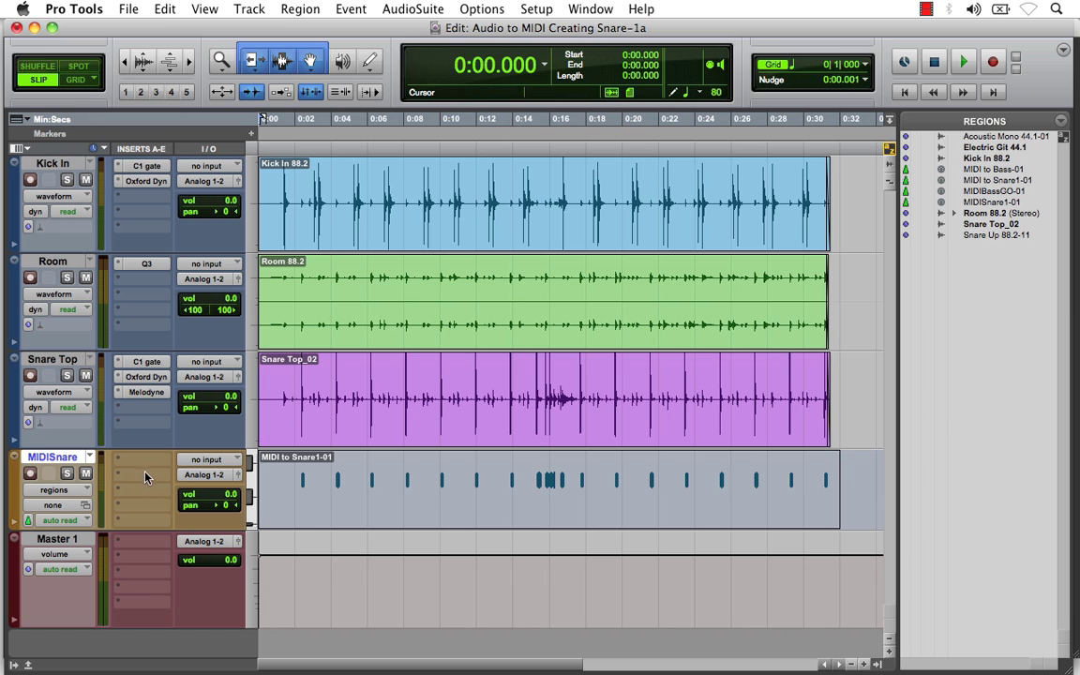
- Insert Xpand2 on MIDISnare's first insert and give part A the 024 Drums Snares Menu patch
left_click(142, 461)
mouse_move(192, 494)
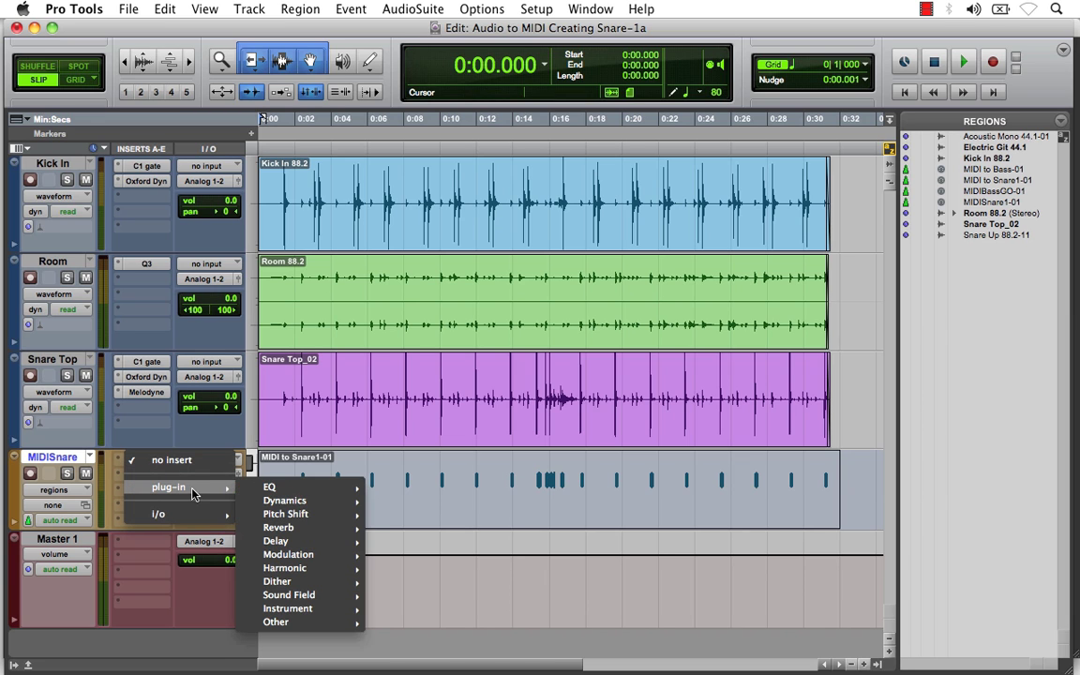
mouse_move(359, 614)
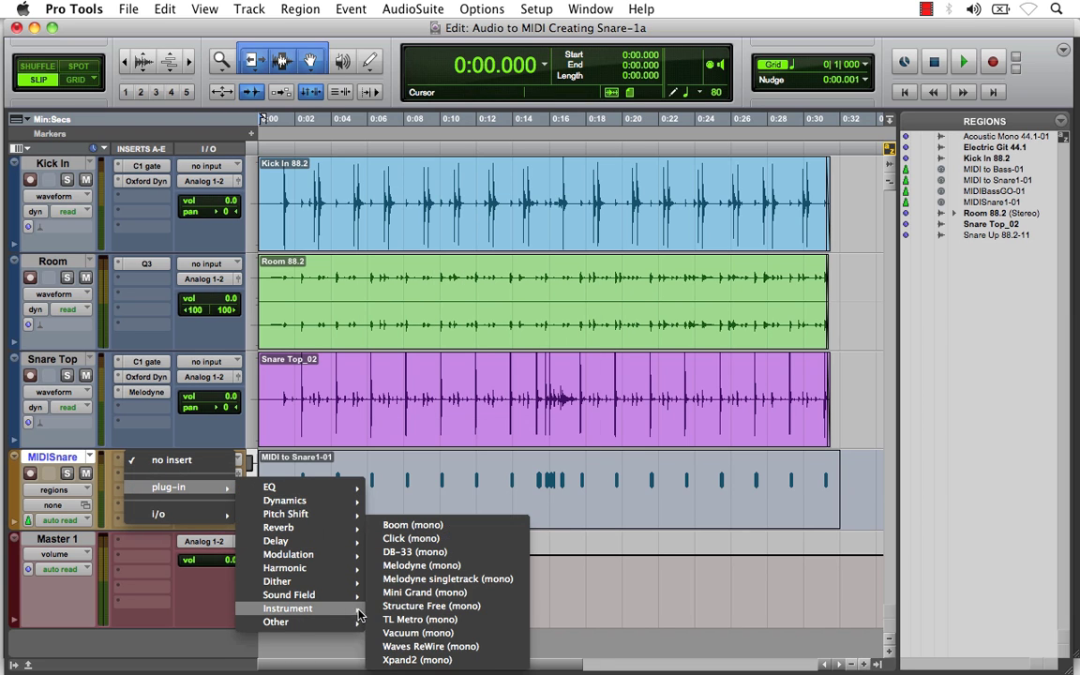
left_click(401, 661)
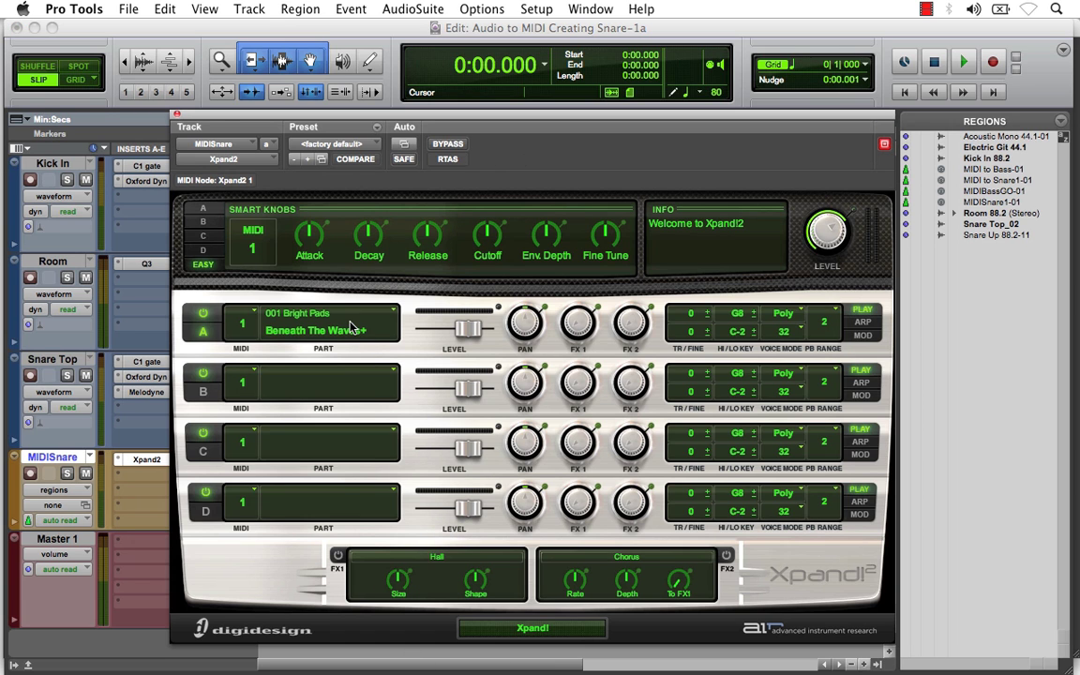
left_click(347, 329)
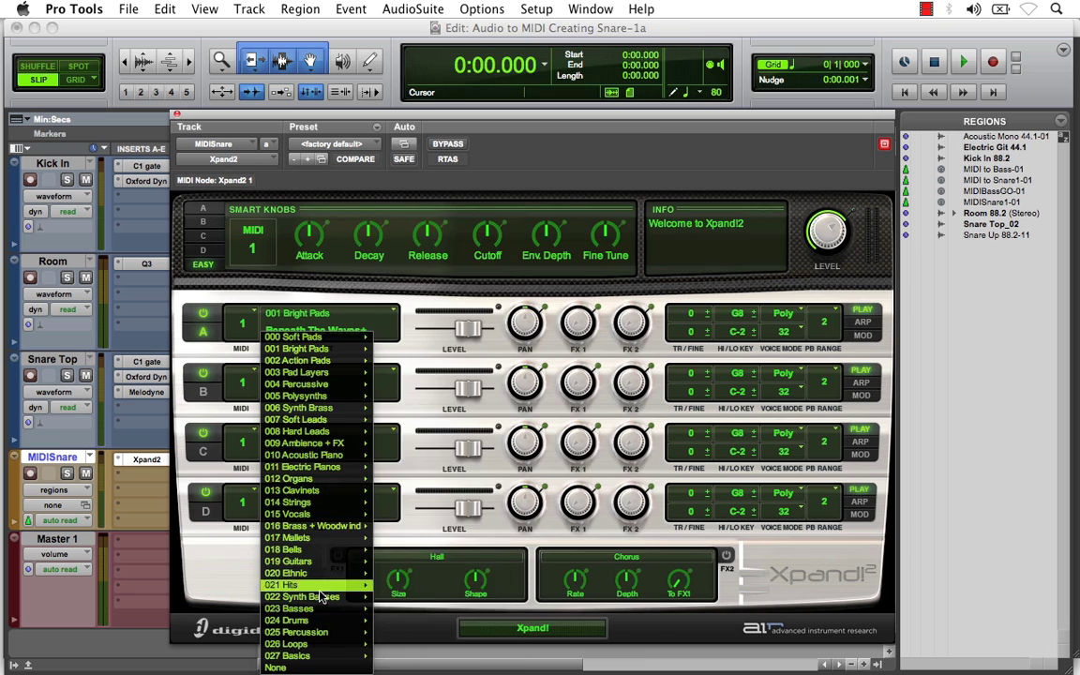
mouse_move(314, 620)
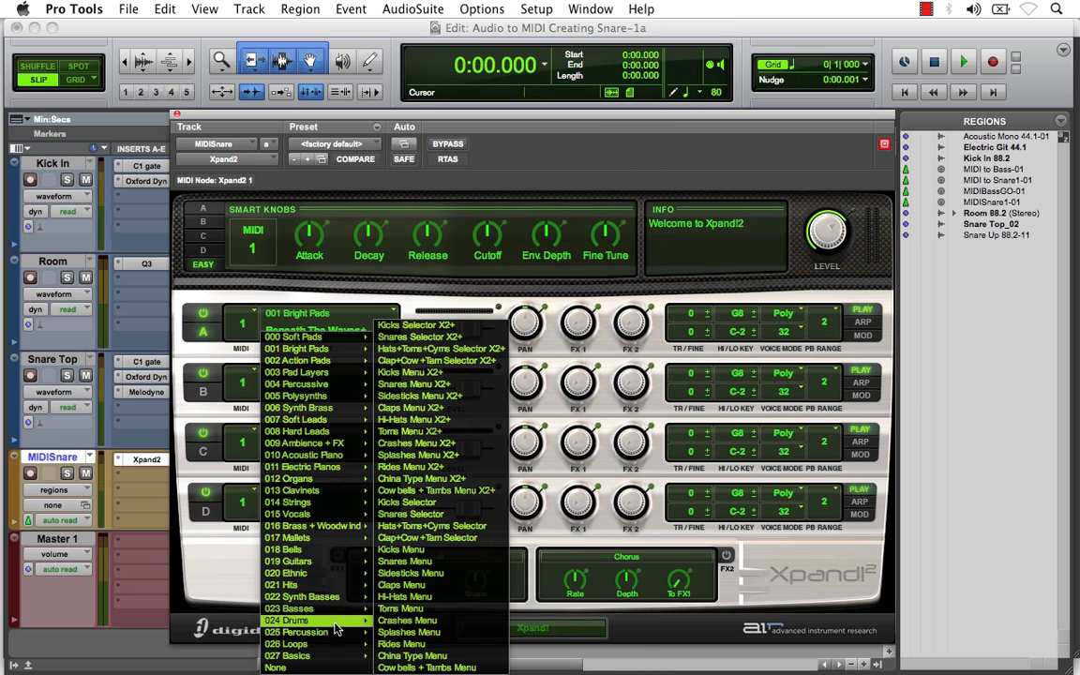
left_click(413, 562)
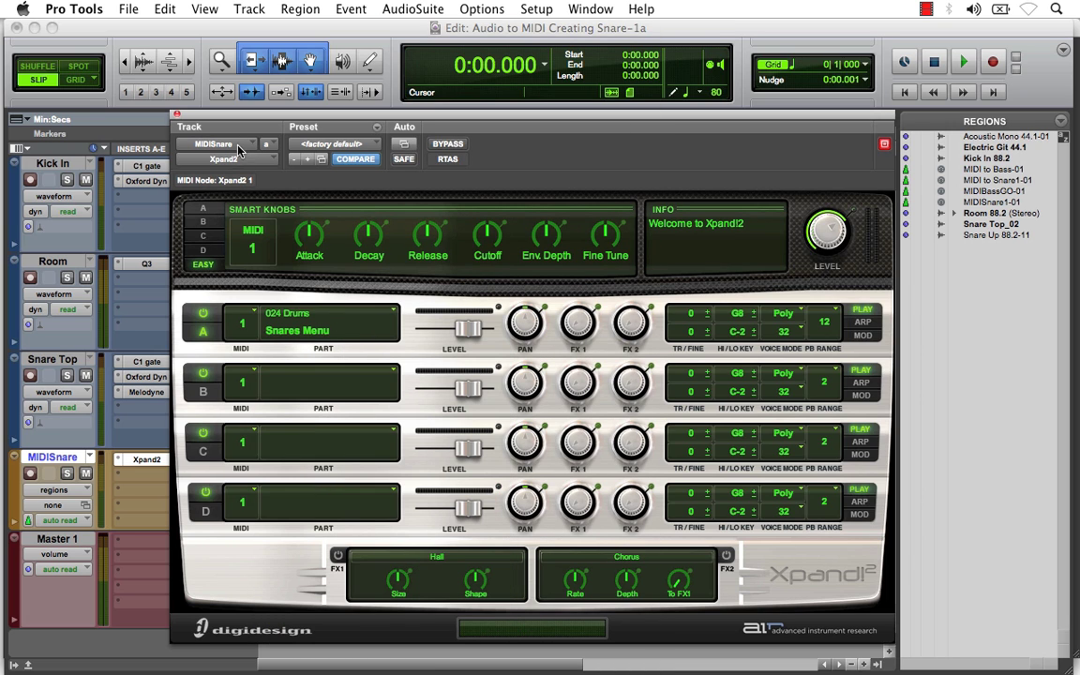
- Compare the snare with MIDISnare muted and unmuted, lower Part A to -4.8 dB, then stop
left_click(85, 474)
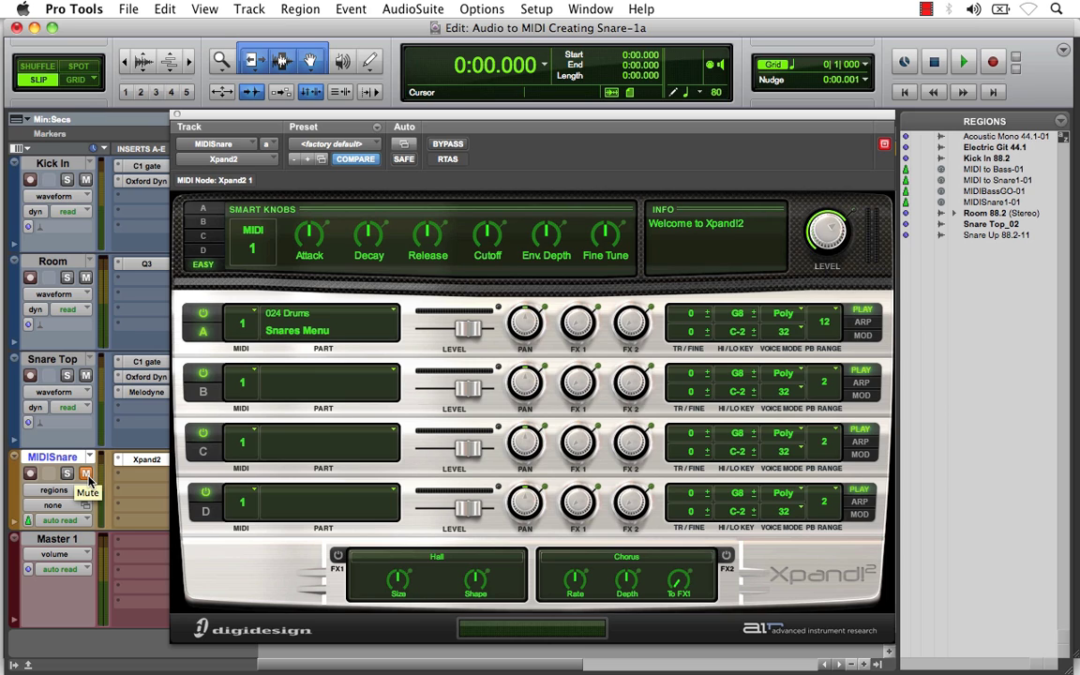
left_click(970, 62)
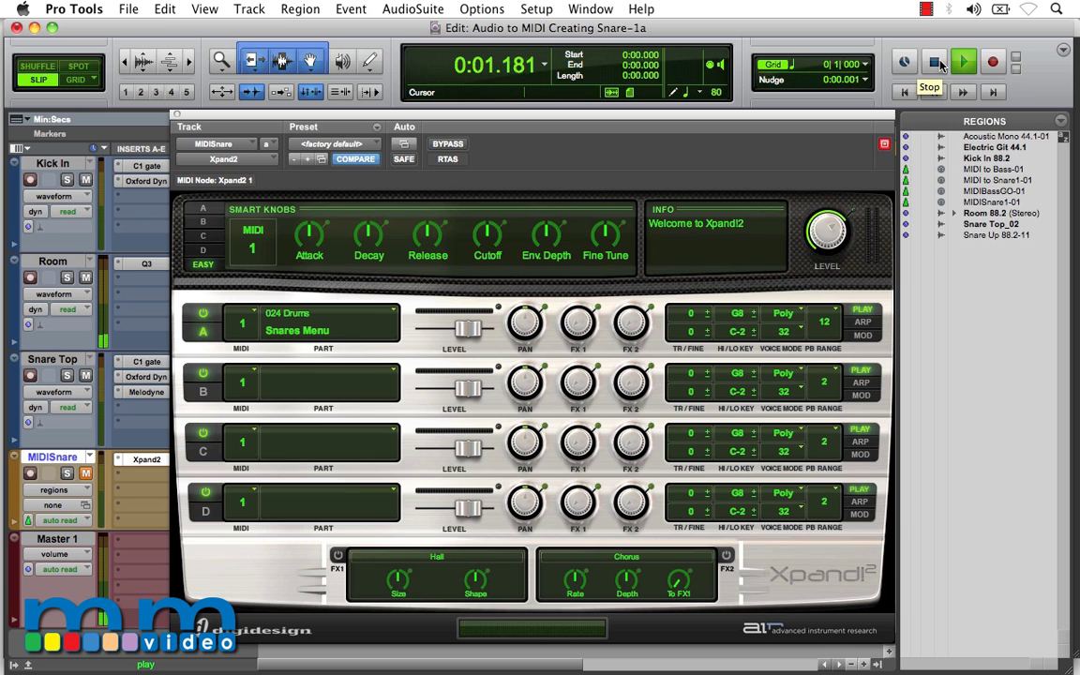
left_click(85, 476)
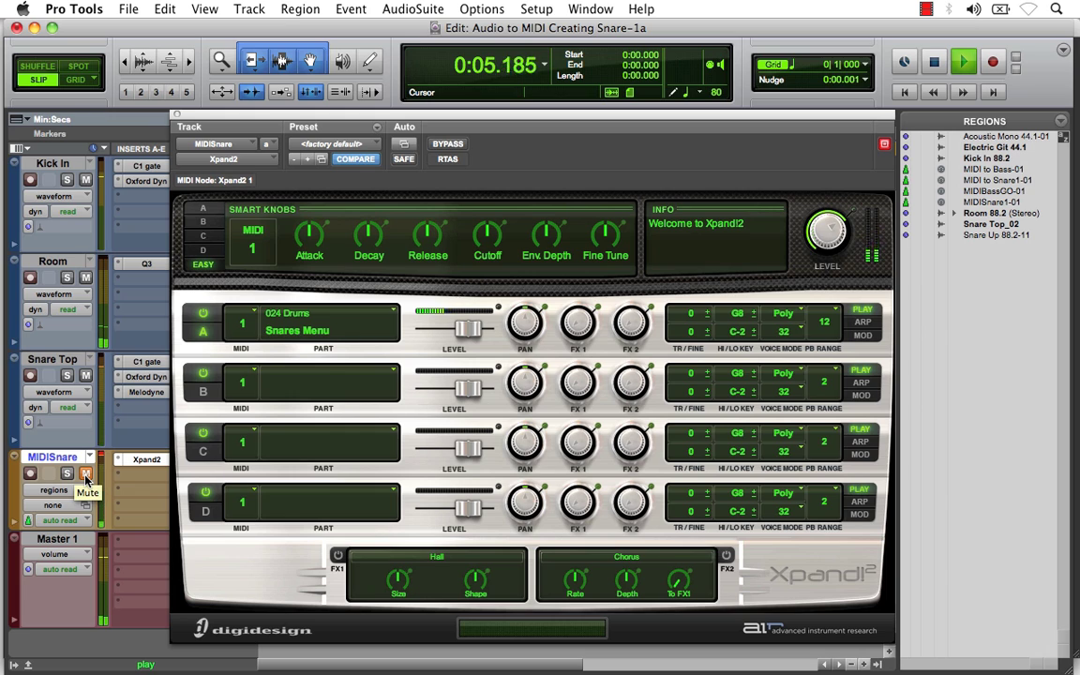
left_click(86, 476)
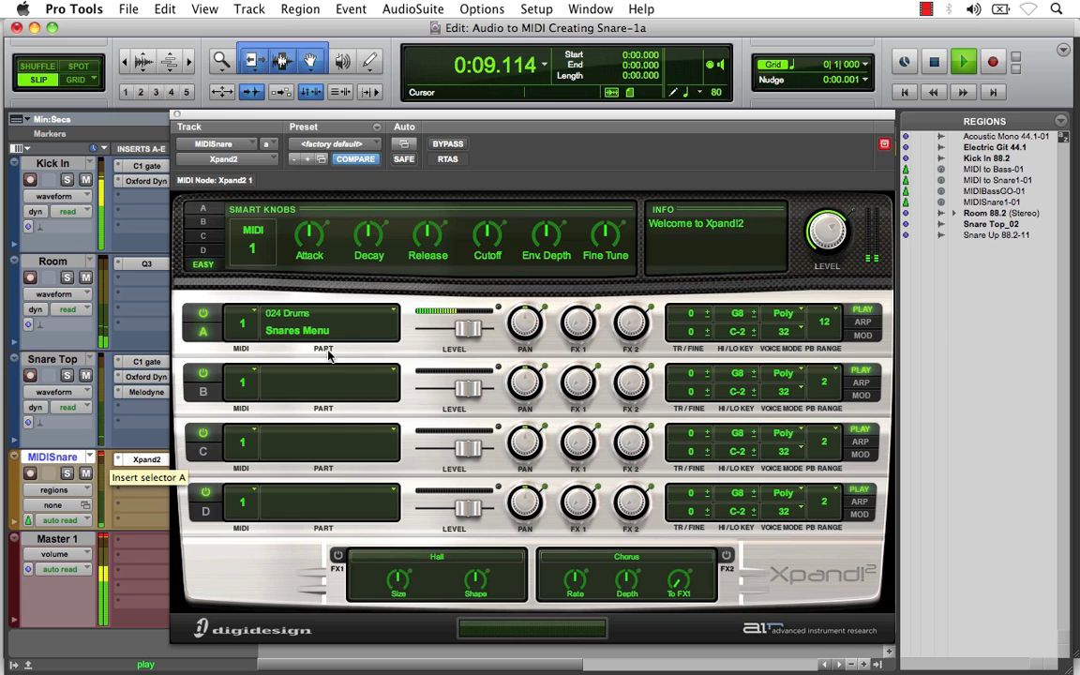
left_click_drag(468, 329, 457, 336)
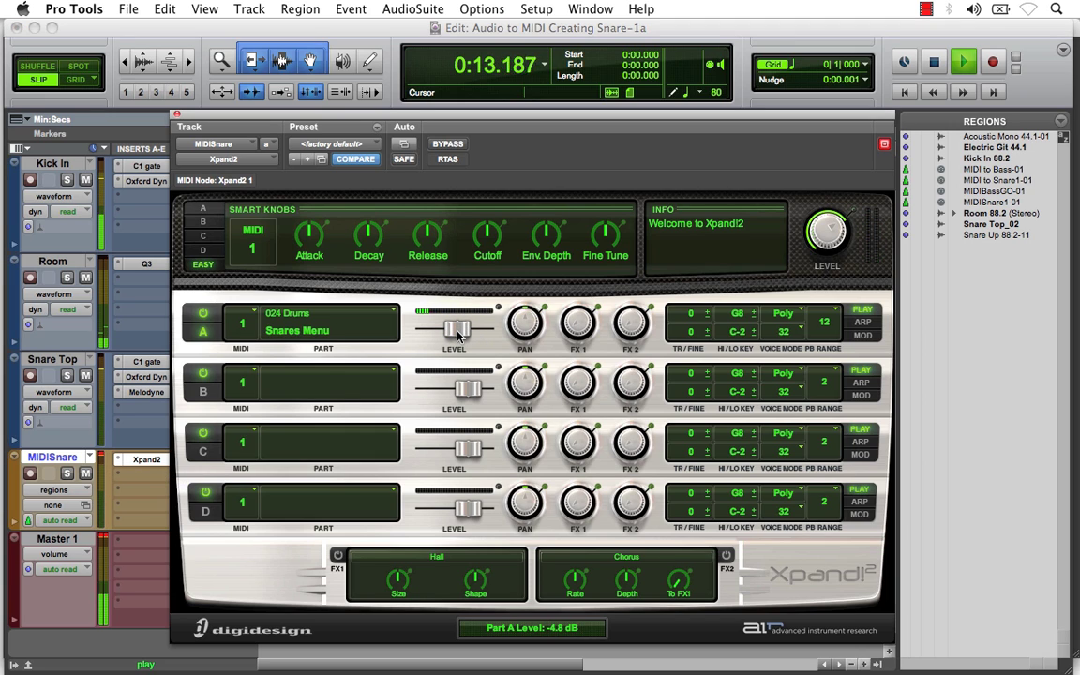
left_click(935, 64)
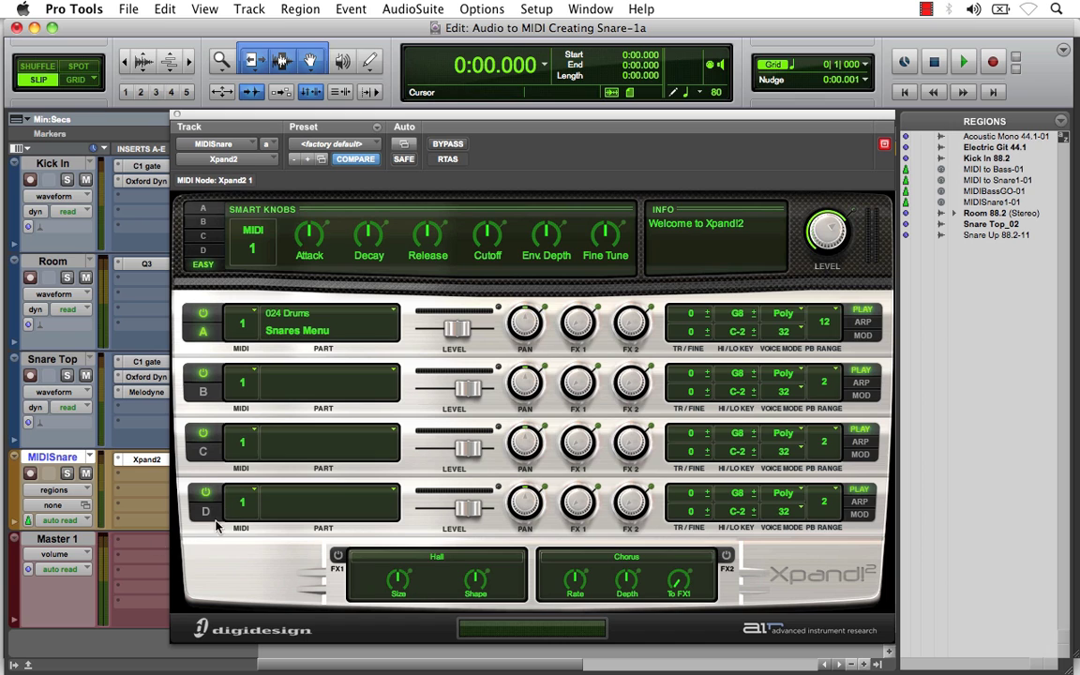
- Load the 024 Drums Cowbells + Tambs Menu patch into Xpand2's Part A
left_click(281, 319)
mouse_move(298, 622)
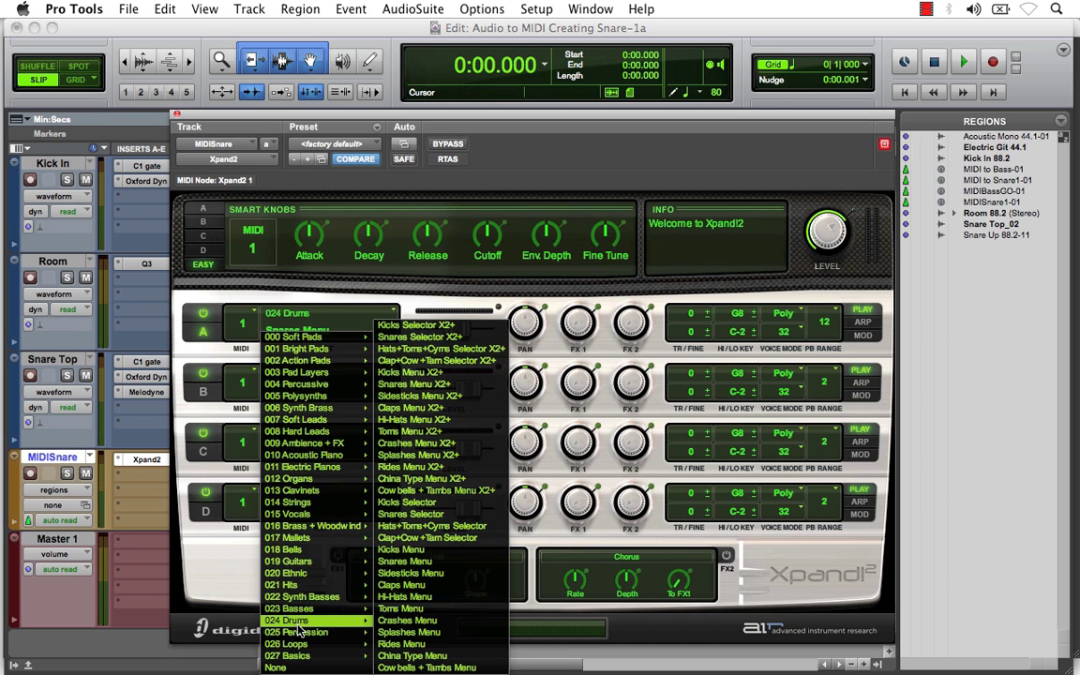
left_click(405, 667)
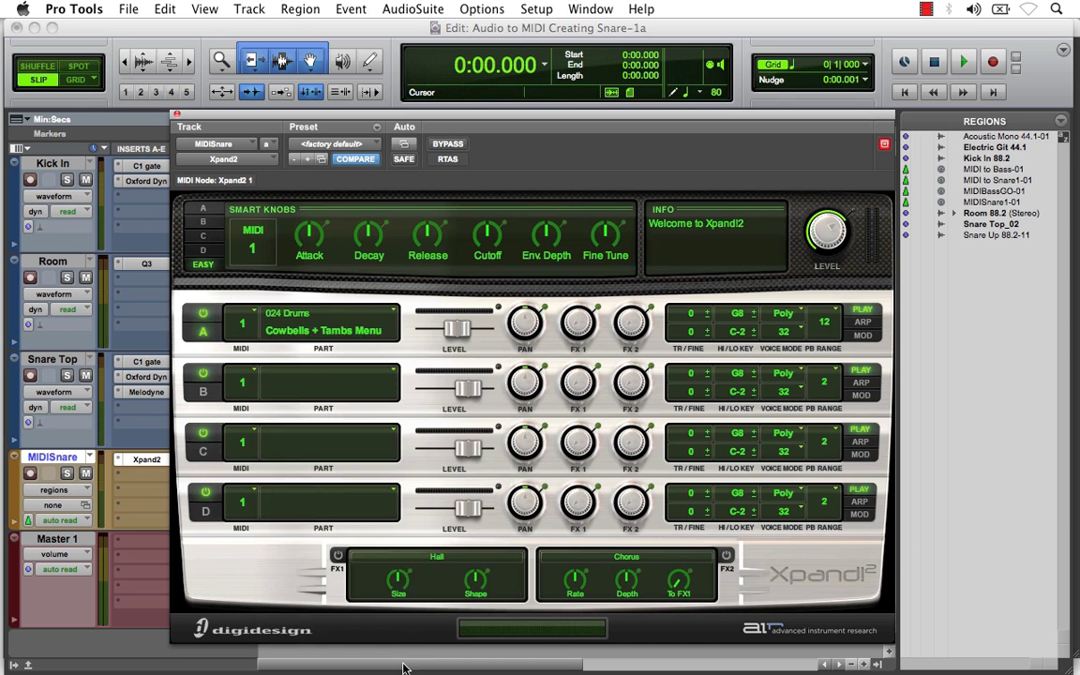
- Audition the cowbell patch with Part A's level raised slightly, then stop with MIDISnare muted
left_click(904, 91)
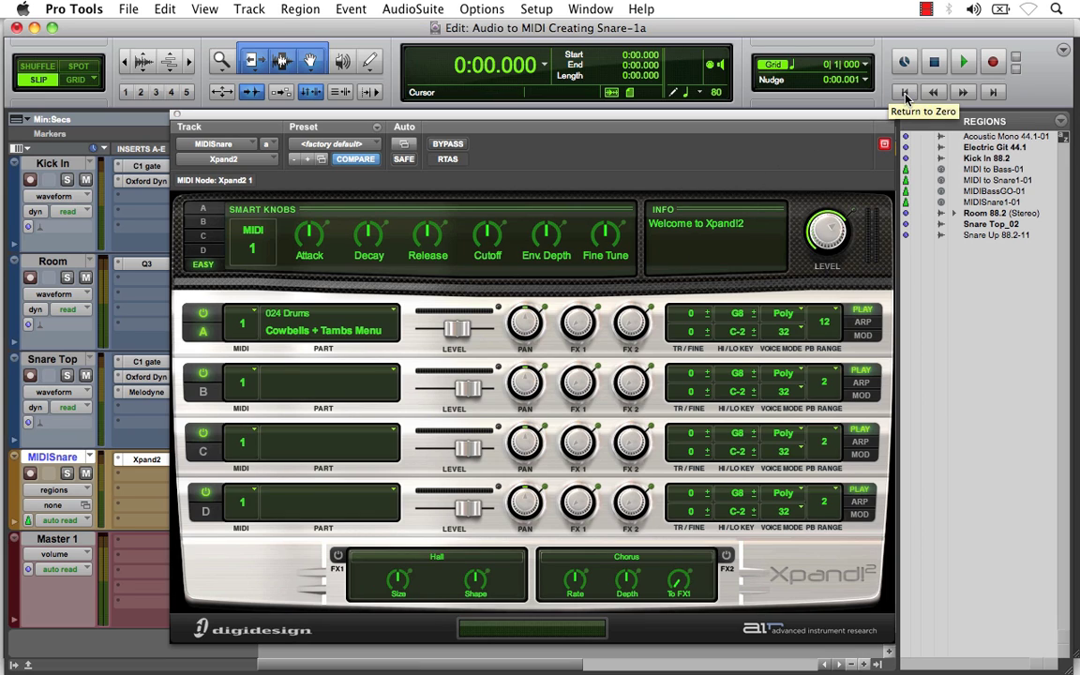
left_click(963, 61)
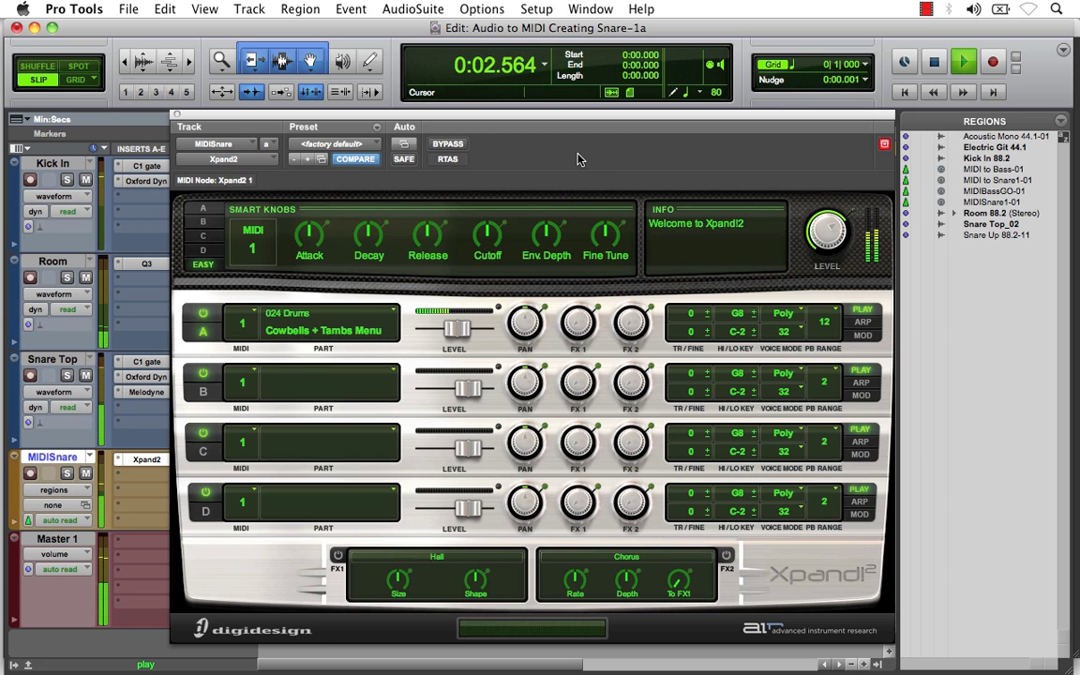
left_click_drag(458, 330, 467, 336)
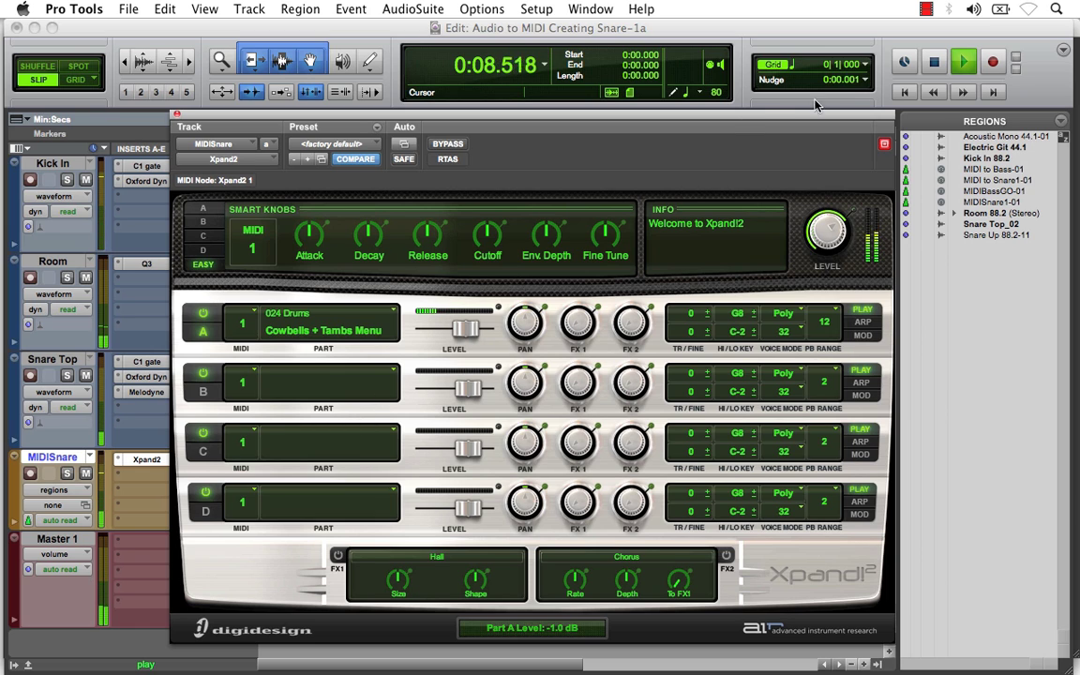
left_click(86, 474)
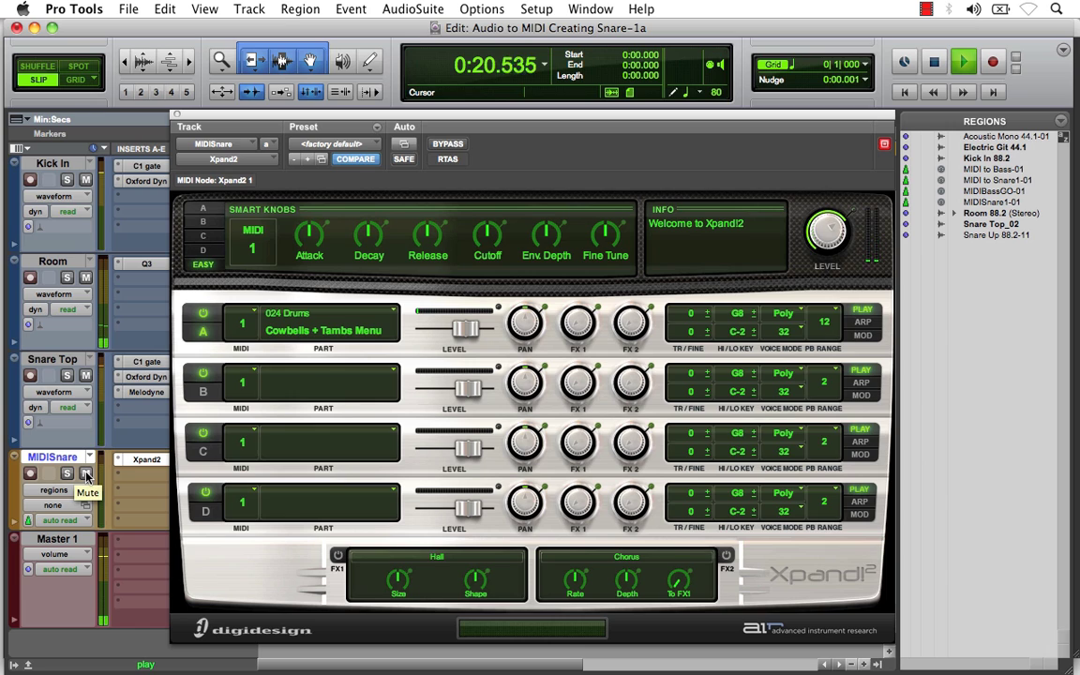
left_click(86, 474)
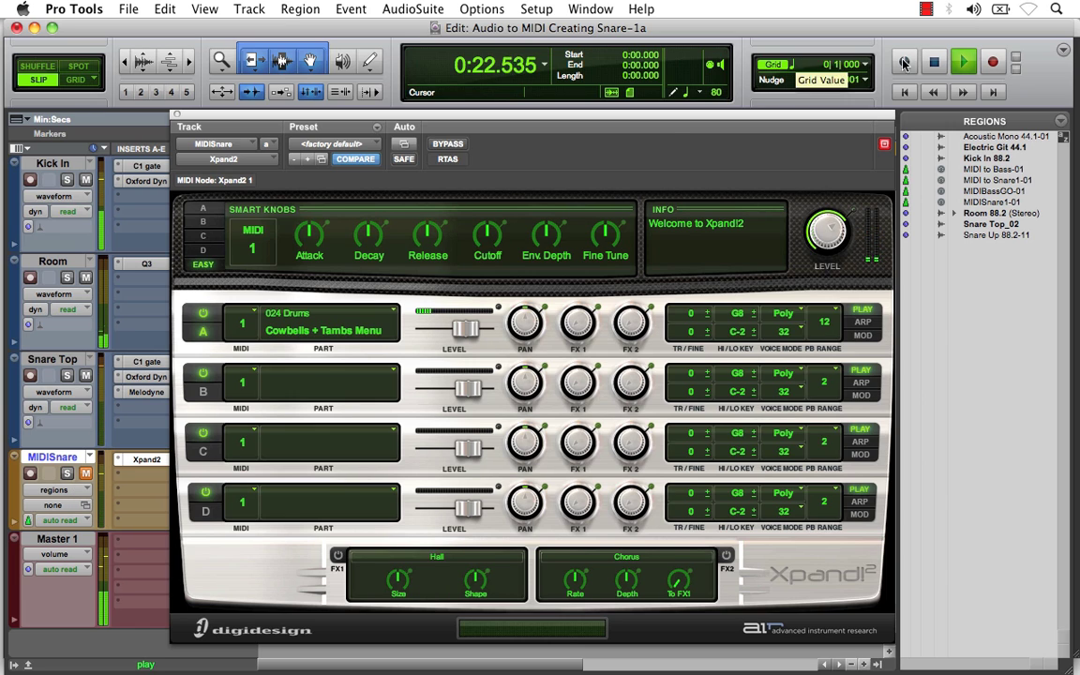
left_click(938, 63)
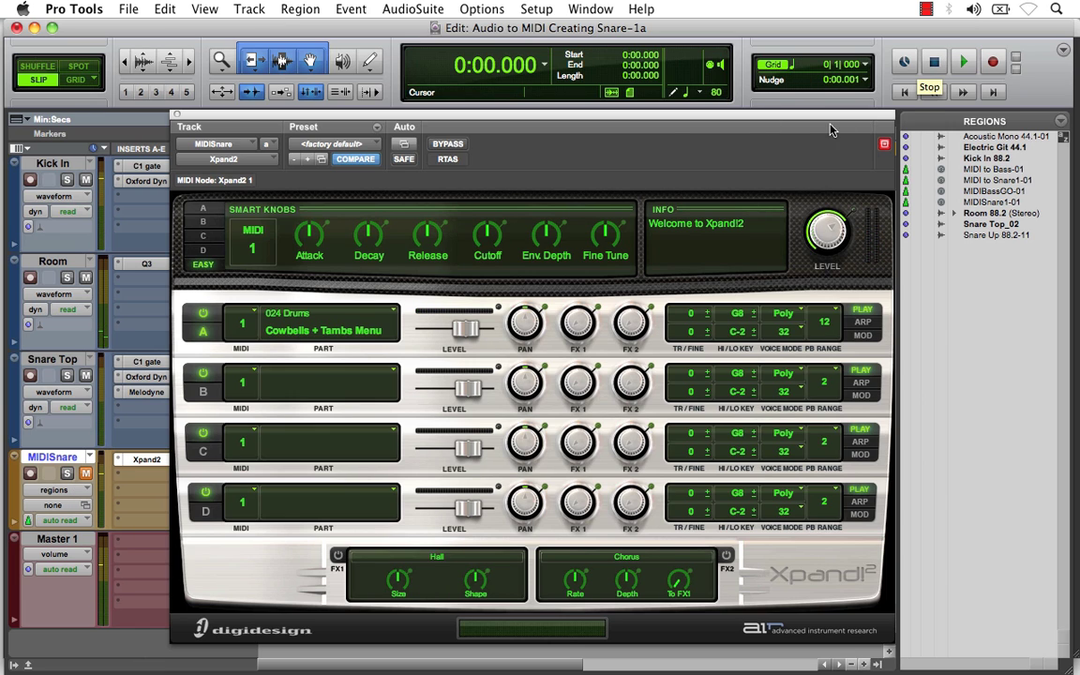
- Unmute MIDISnare, load 025 Percussion Big Snare+ into Xpand2 Part A and audition it in playback
left_click(87, 475)
left_click(318, 324)
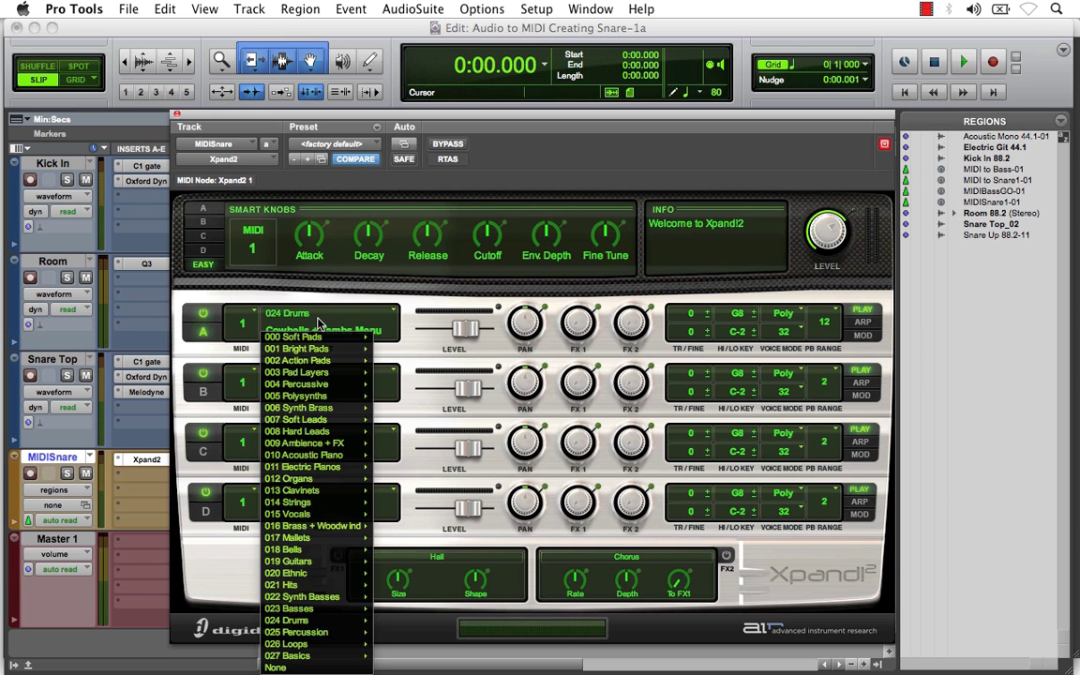
mouse_move(344, 638)
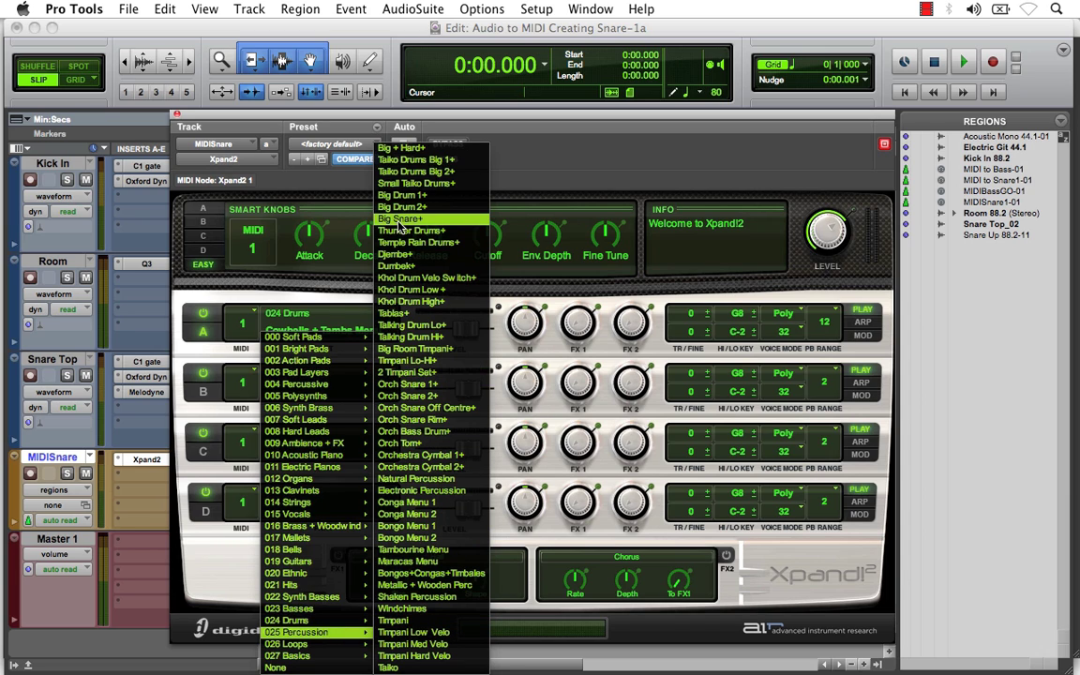
left_click(400, 219)
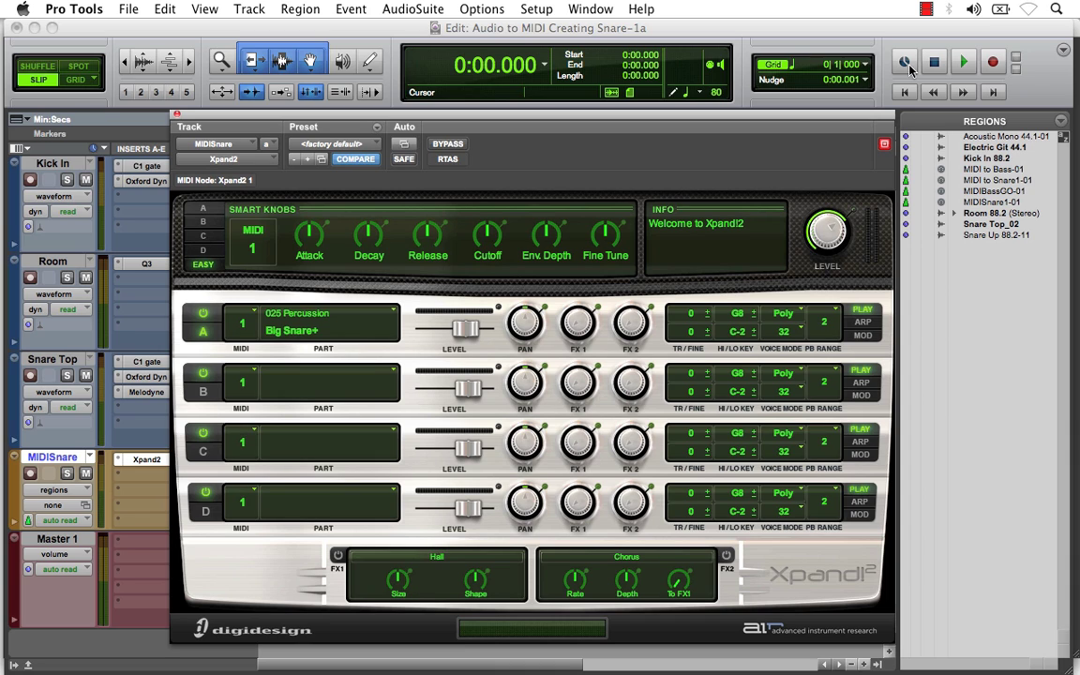
left_click(963, 62)
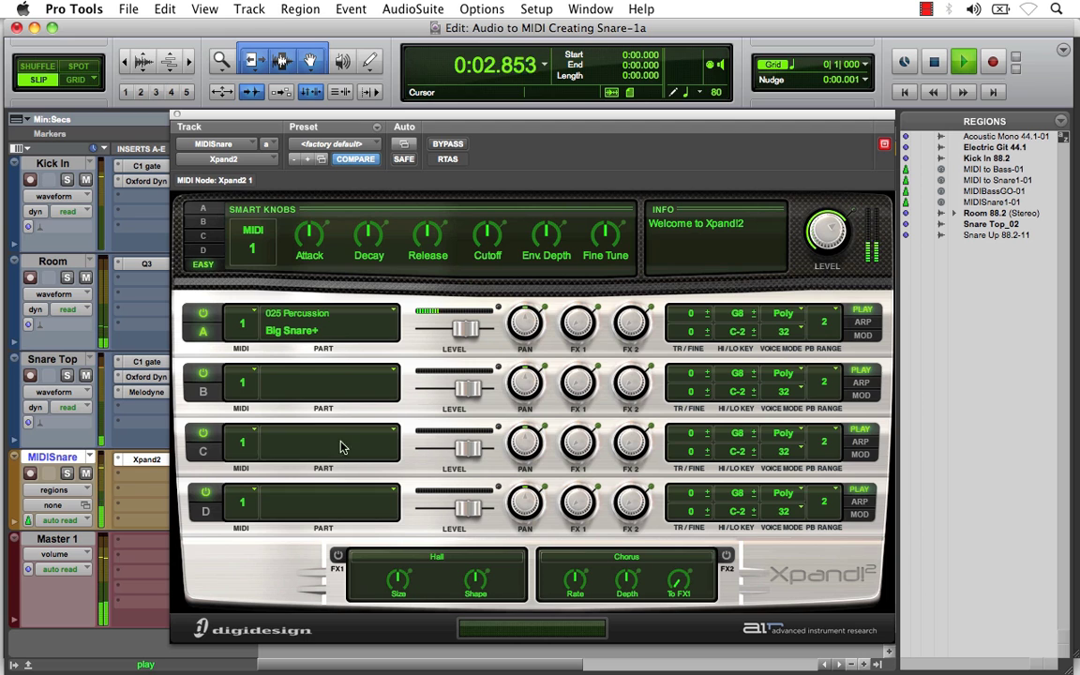
- Switch Part A to the 025 Percussion Orch Snare 1+ patch
left_click(339, 334)
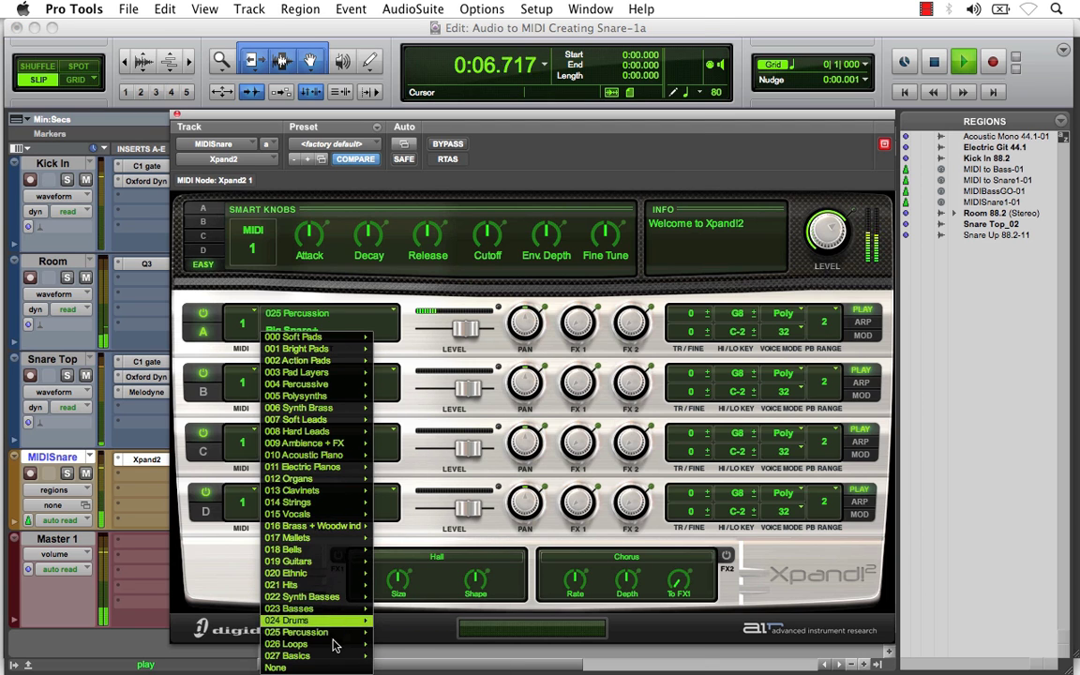
mouse_move(335, 634)
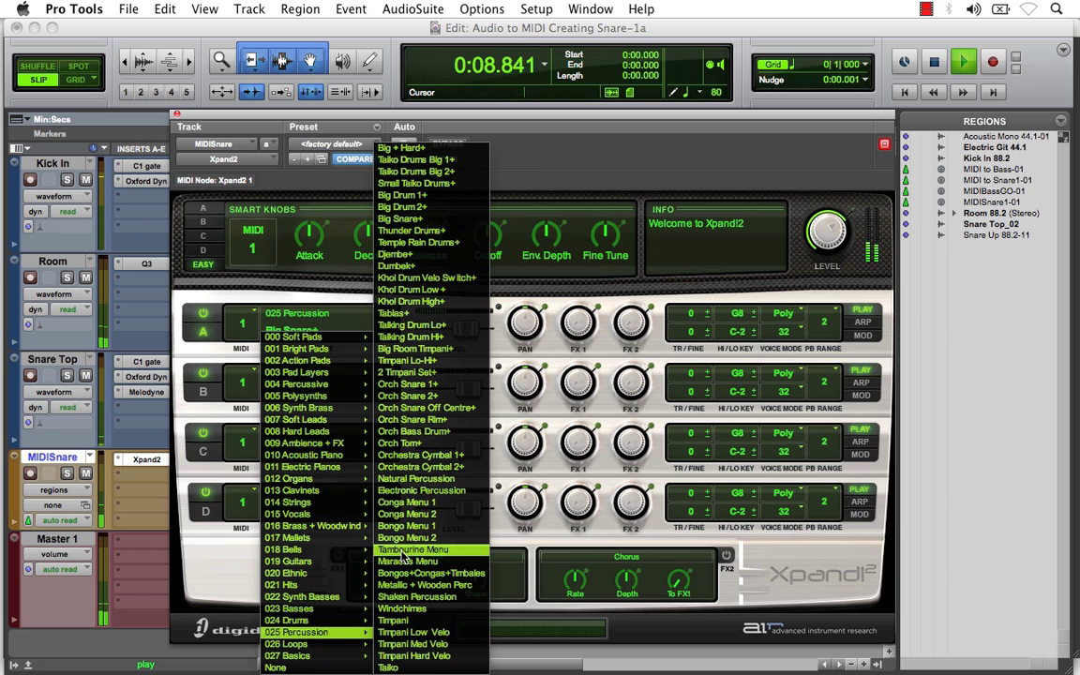
left_click(430, 390)
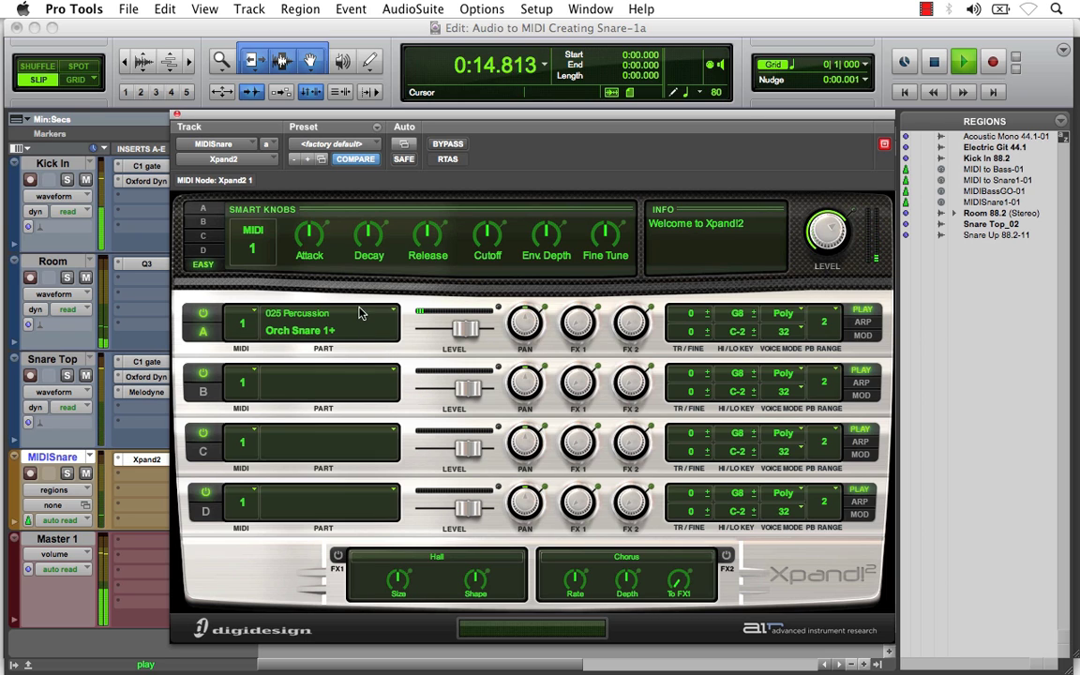
- Close Xpand2, compare the mix with MIDISnare muted and unmuted, then stop playback
left_click(176, 113)
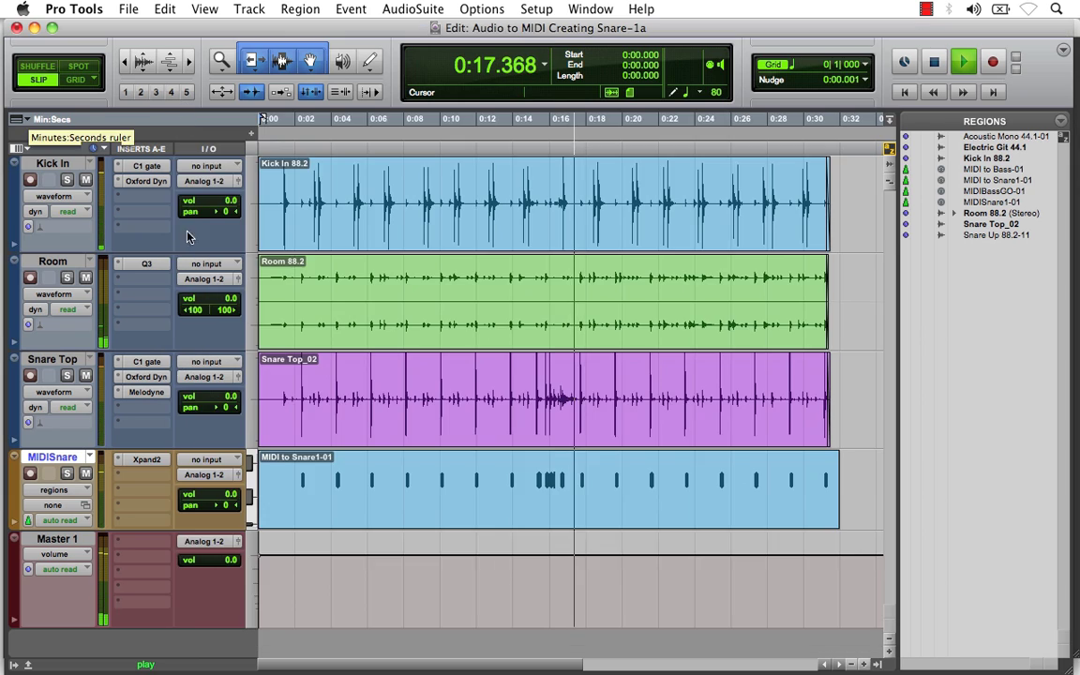
left_click(86, 478)
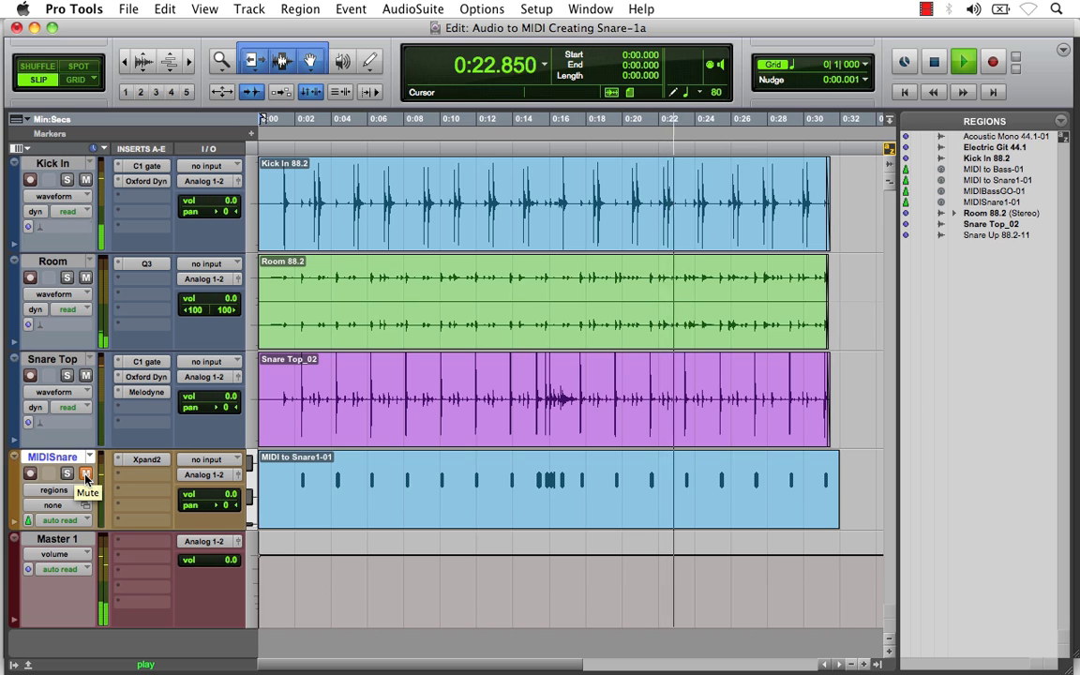
left_click(85, 479)
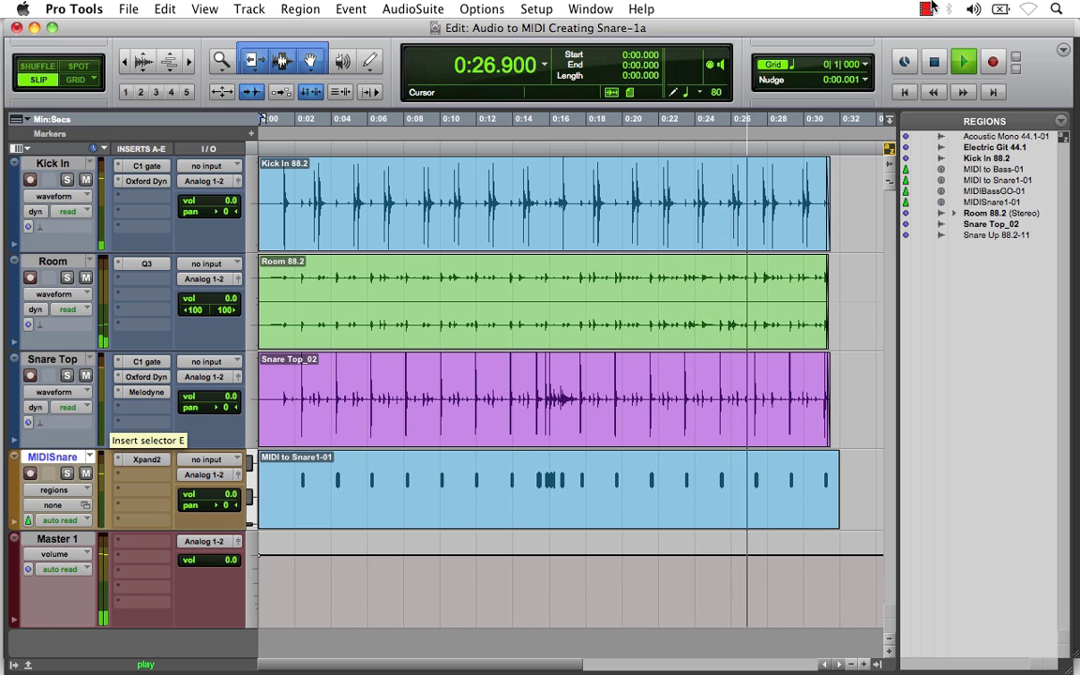
left_click(933, 62)
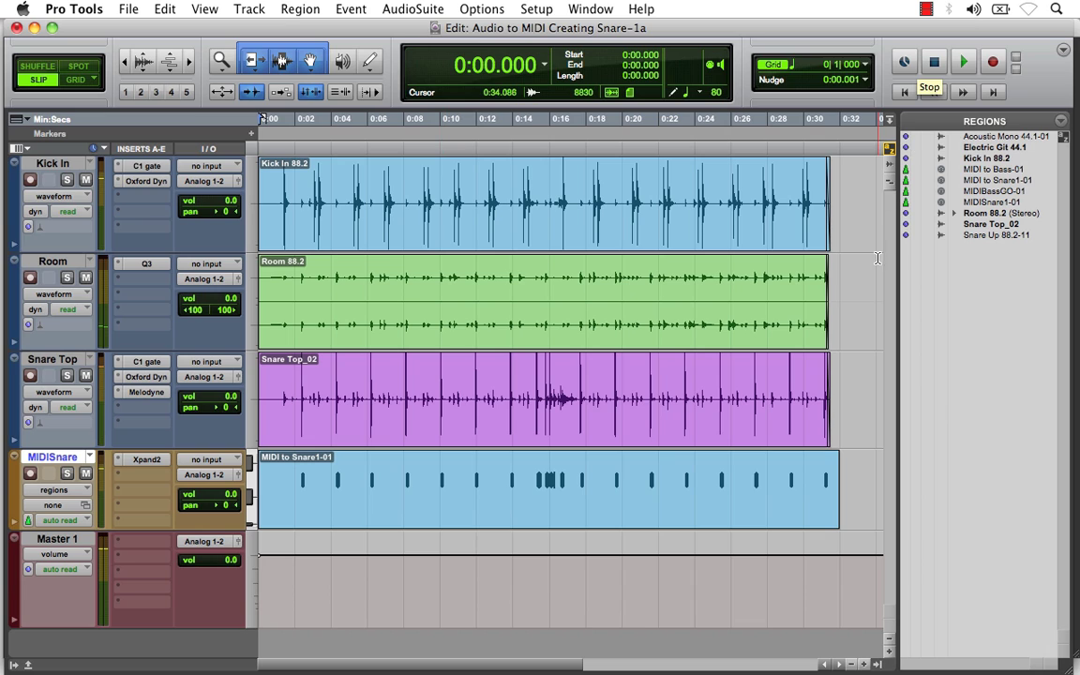